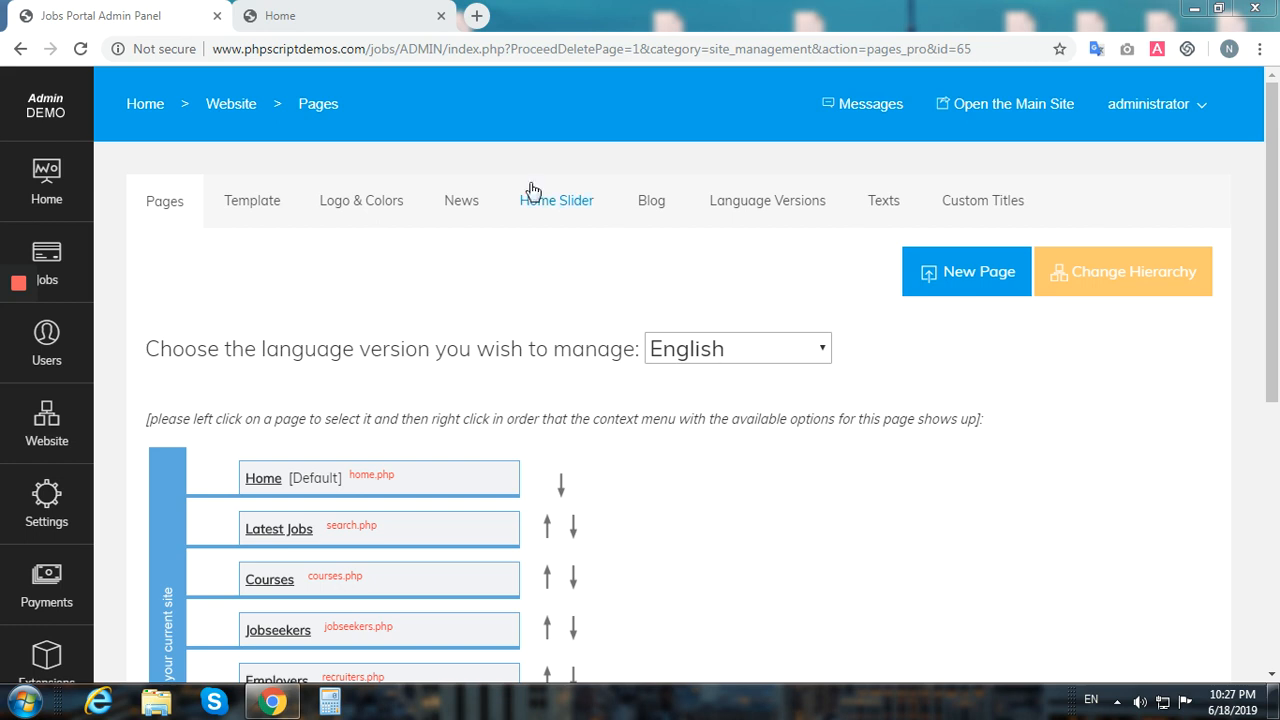
- Check the public job site's home page and the existing page list in the admin panel
{"action": "left_click", "coordinate": [369, 20]}
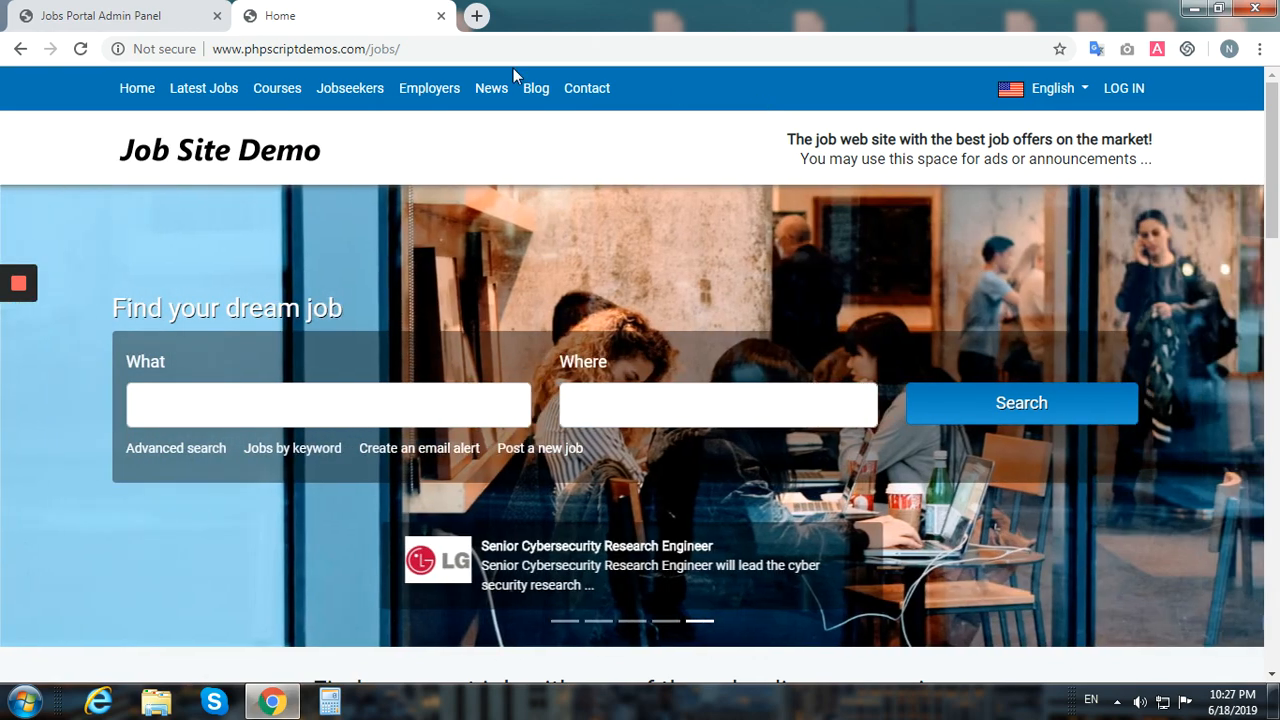
{"action": "left_click", "coordinate": [148, 12]}
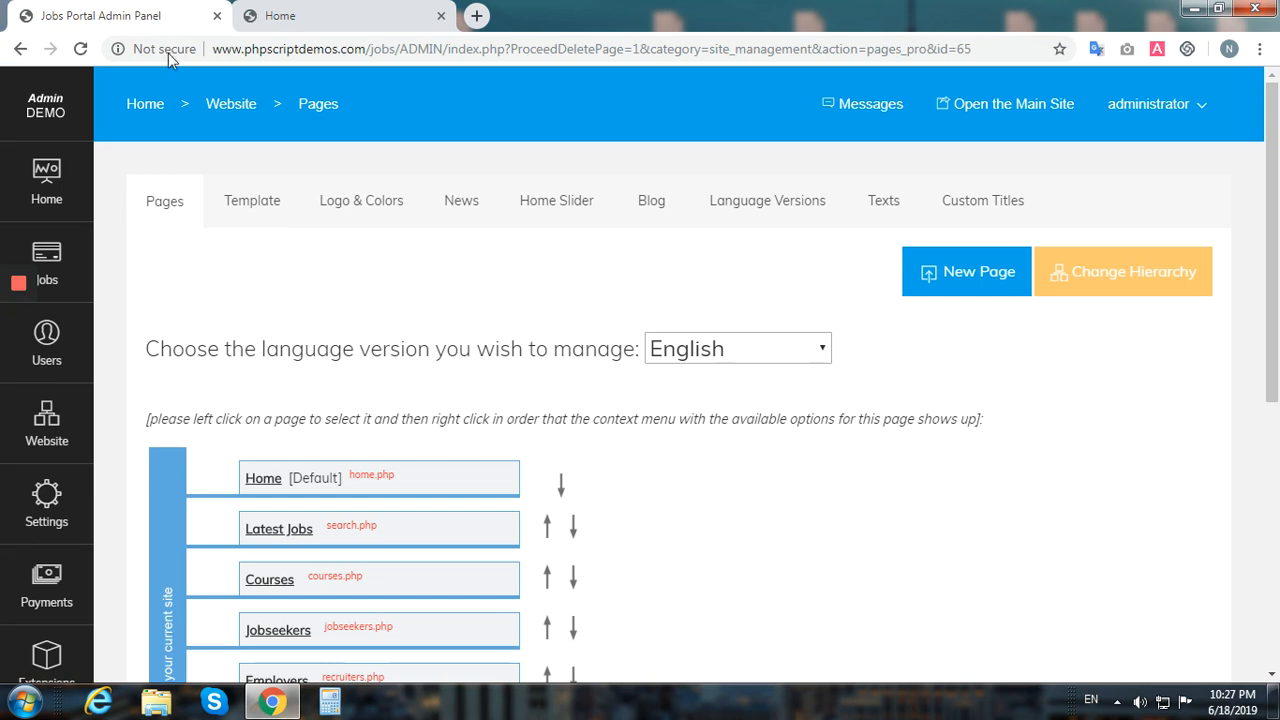
{"action": "mouse_move", "coordinate": [74, 414]}
{"action": "scroll", "coordinate": [523, 271], "scroll_direction": "down", "scroll_amount": 2}
{"action": "scroll", "coordinate": [632, 381], "scroll_direction": "up", "scroll_amount": 2}
- Start a new web page with the link text "My Page", keeping Main Page as its page type
{"action": "left_click", "coordinate": [960, 291]}
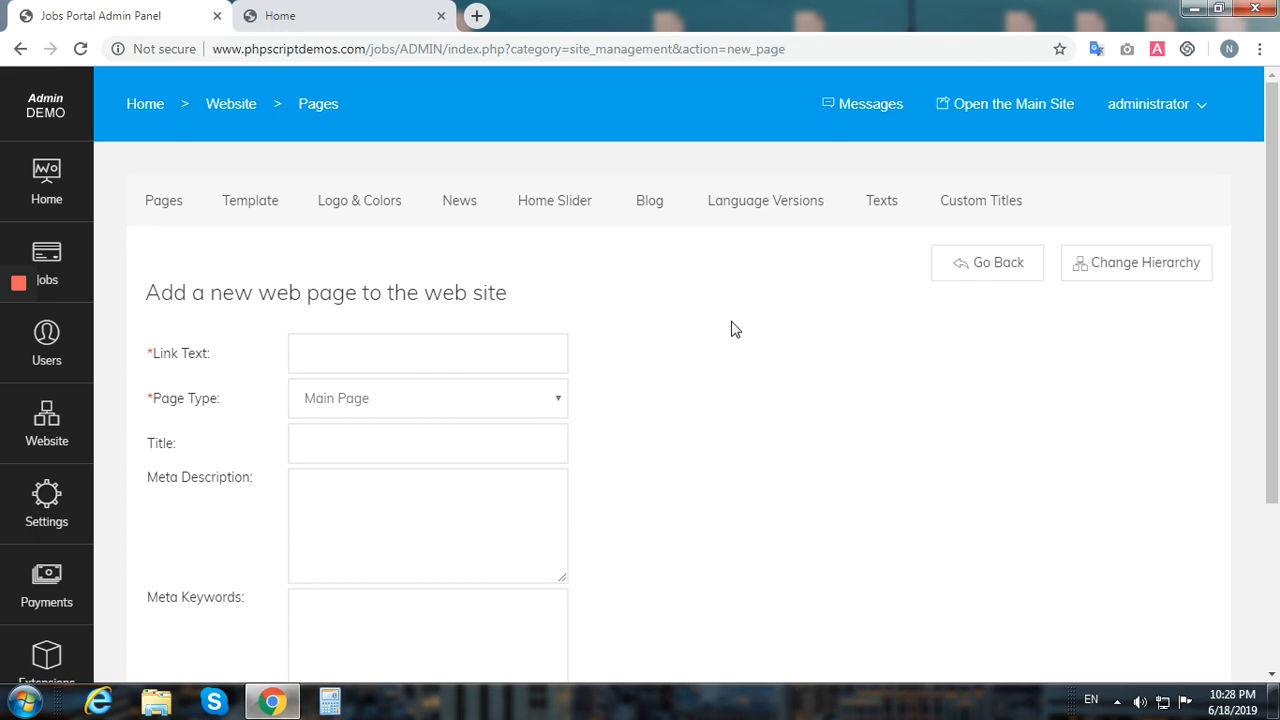
{"action": "left_click", "coordinate": [411, 355]}
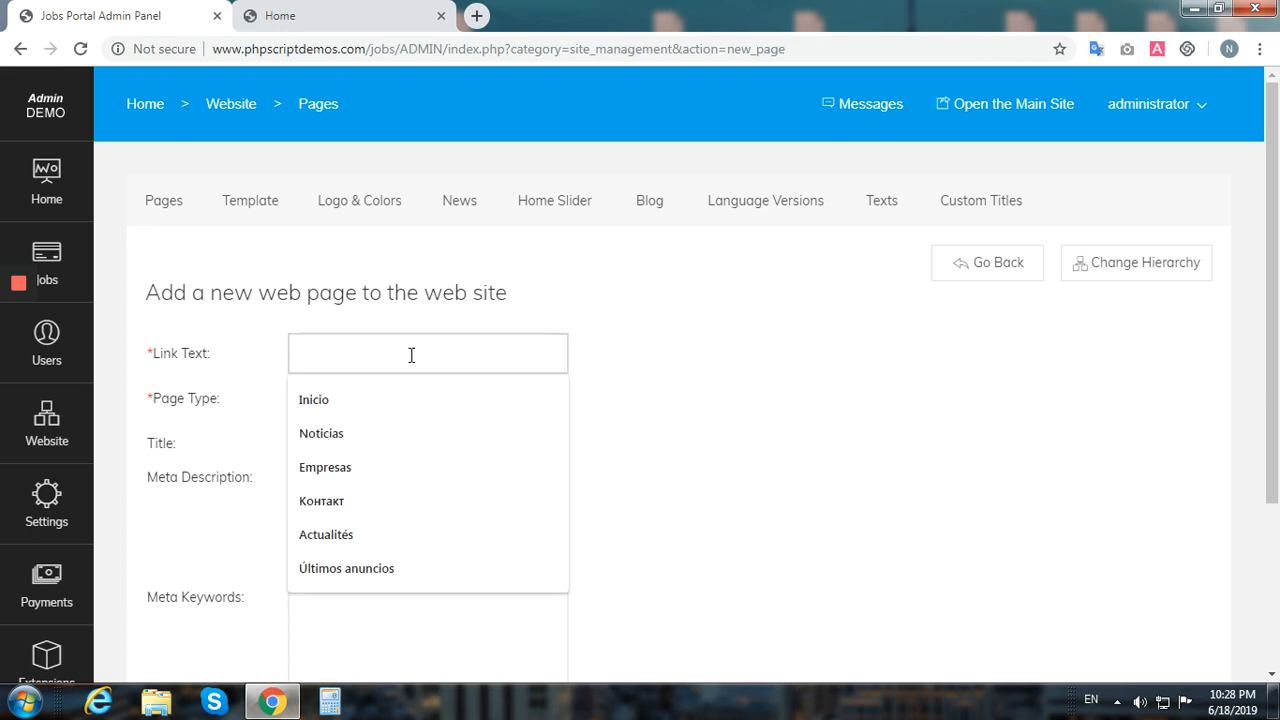
{"action": "type", "text": "My Page"}
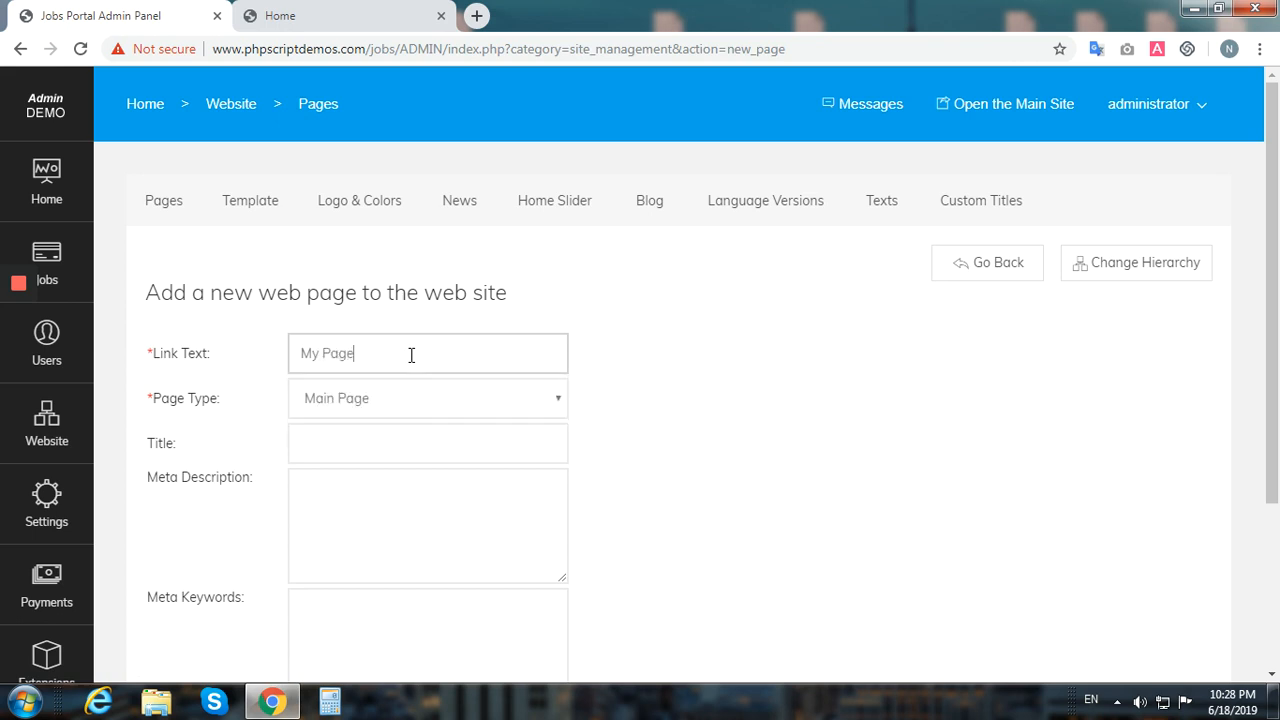
{"action": "left_click", "coordinate": [643, 314]}
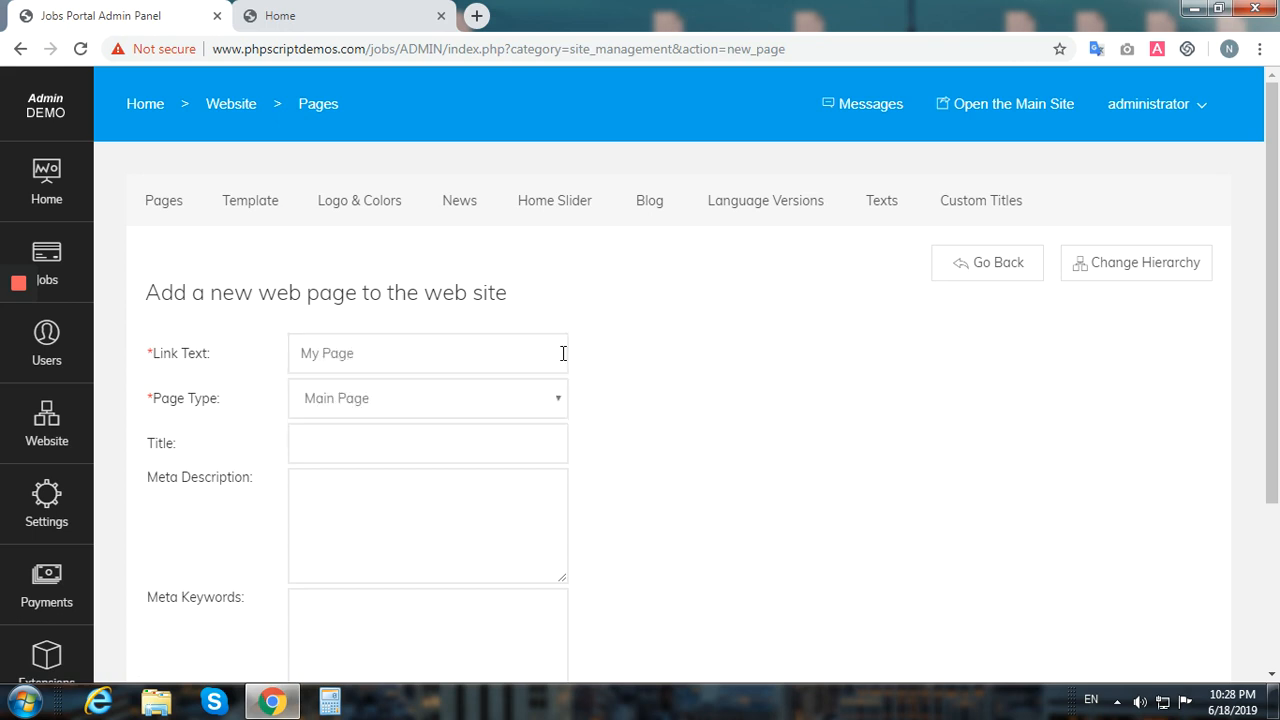
{"action": "left_click", "coordinate": [498, 406]}
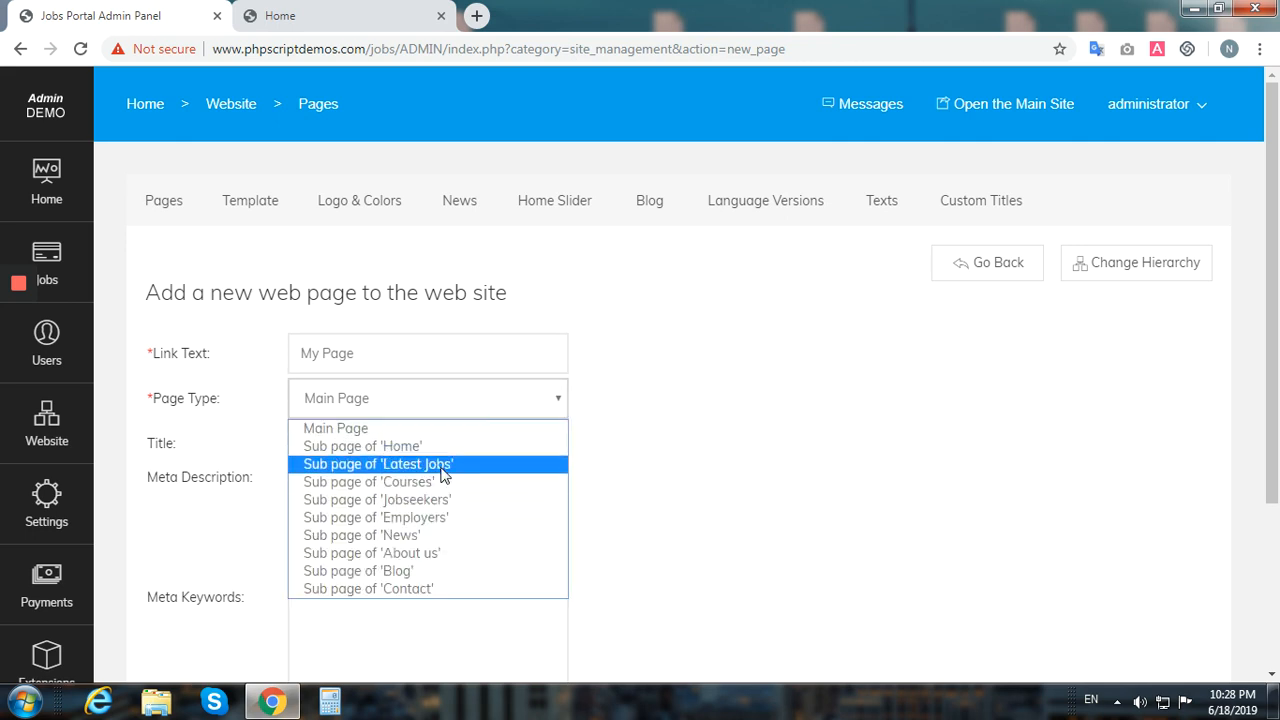
{"action": "left_click", "coordinate": [713, 449]}
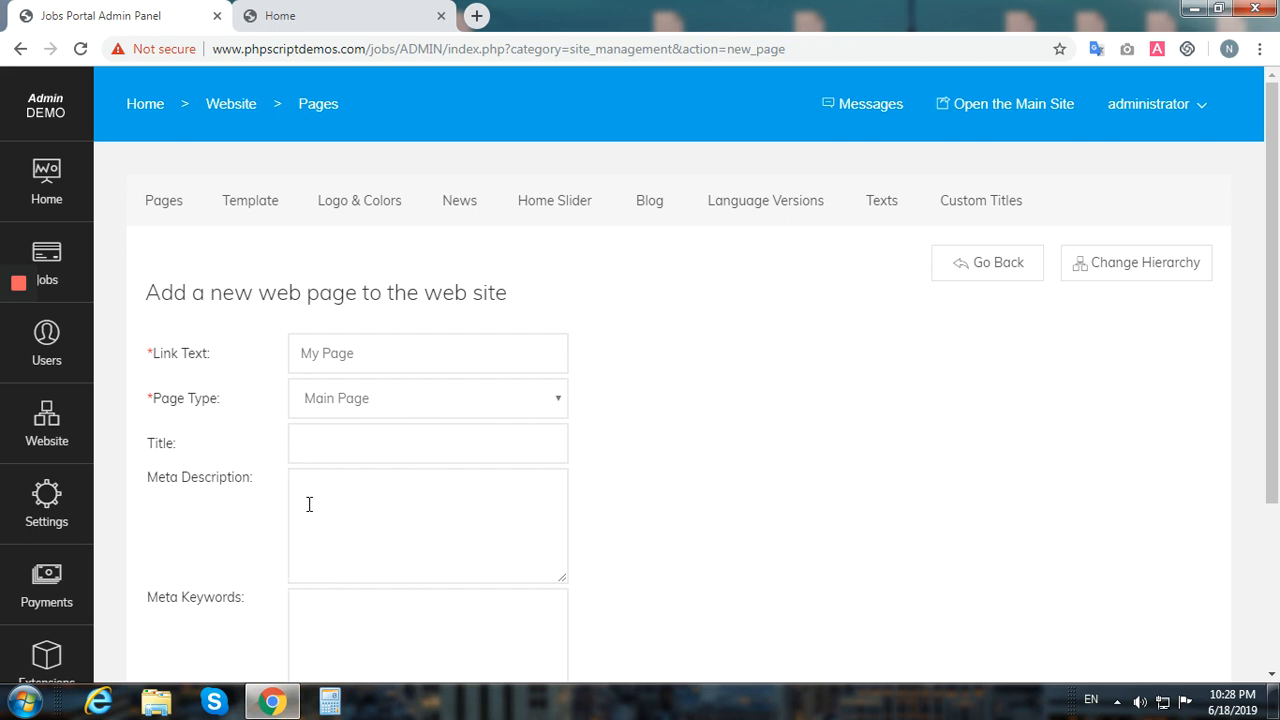
- Copy the link text "My Page" into the new page's title and add the page to the site
{"action": "left_click_drag", "start_coordinate": [362, 355], "coordinate": [296, 347]}
{"action": "key", "text": "ctrl+c"}
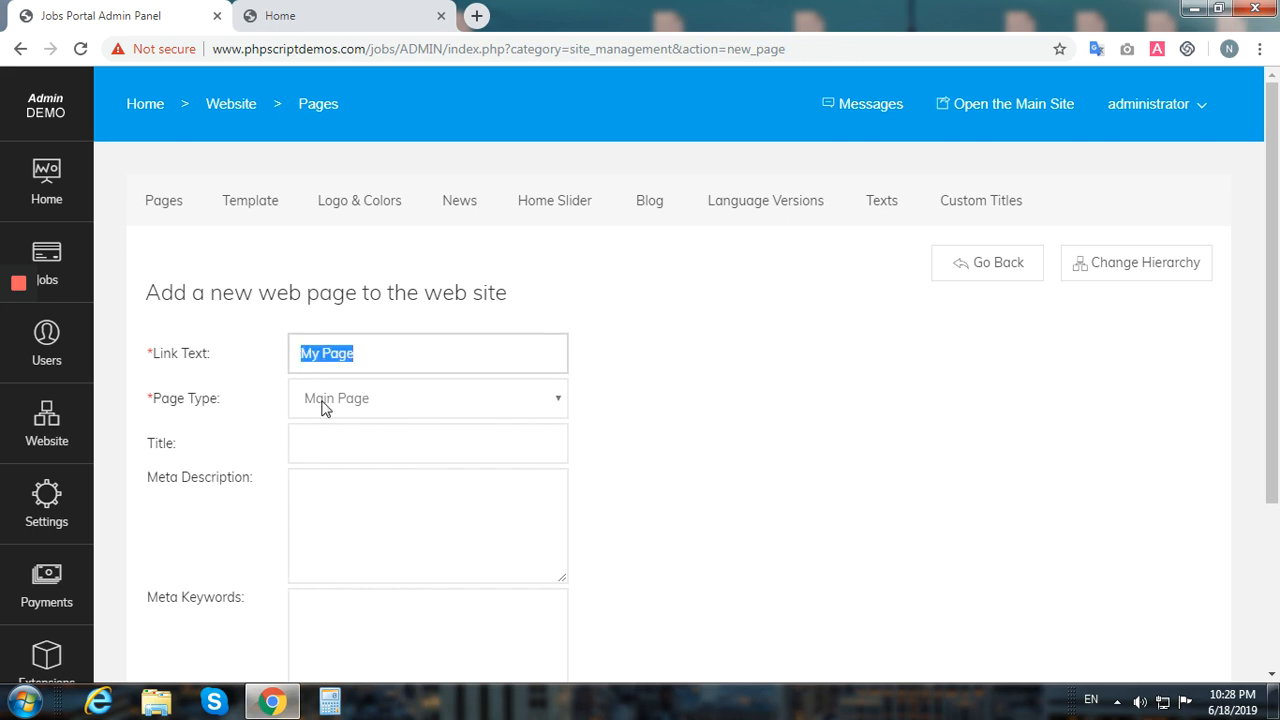
{"action": "left_click", "coordinate": [331, 440]}
{"action": "key", "text": "ctrl+v"}
{"action": "scroll", "coordinate": [766, 405], "scroll_direction": "down", "scroll_amount": 2}
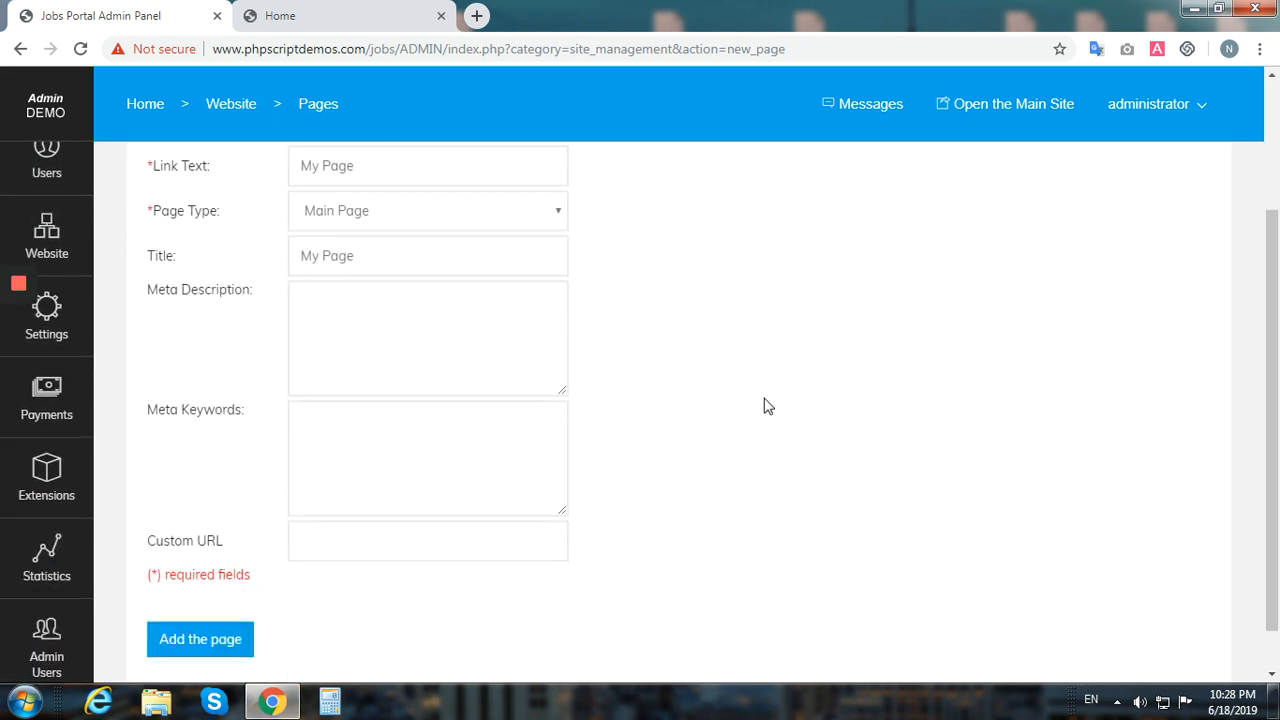
{"action": "left_click", "coordinate": [238, 639]}
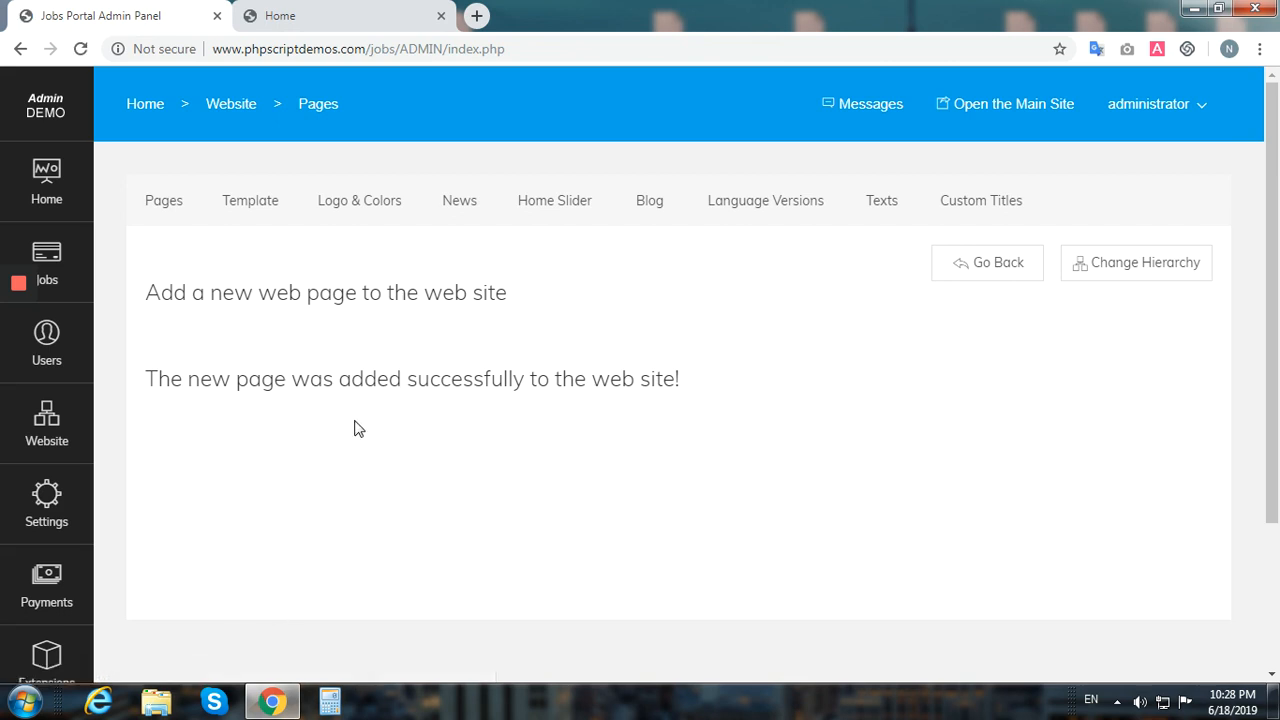
- Look for the new page in the admin page list and in the reloaded public site's navigation menu
{"action": "left_click", "coordinate": [984, 276]}
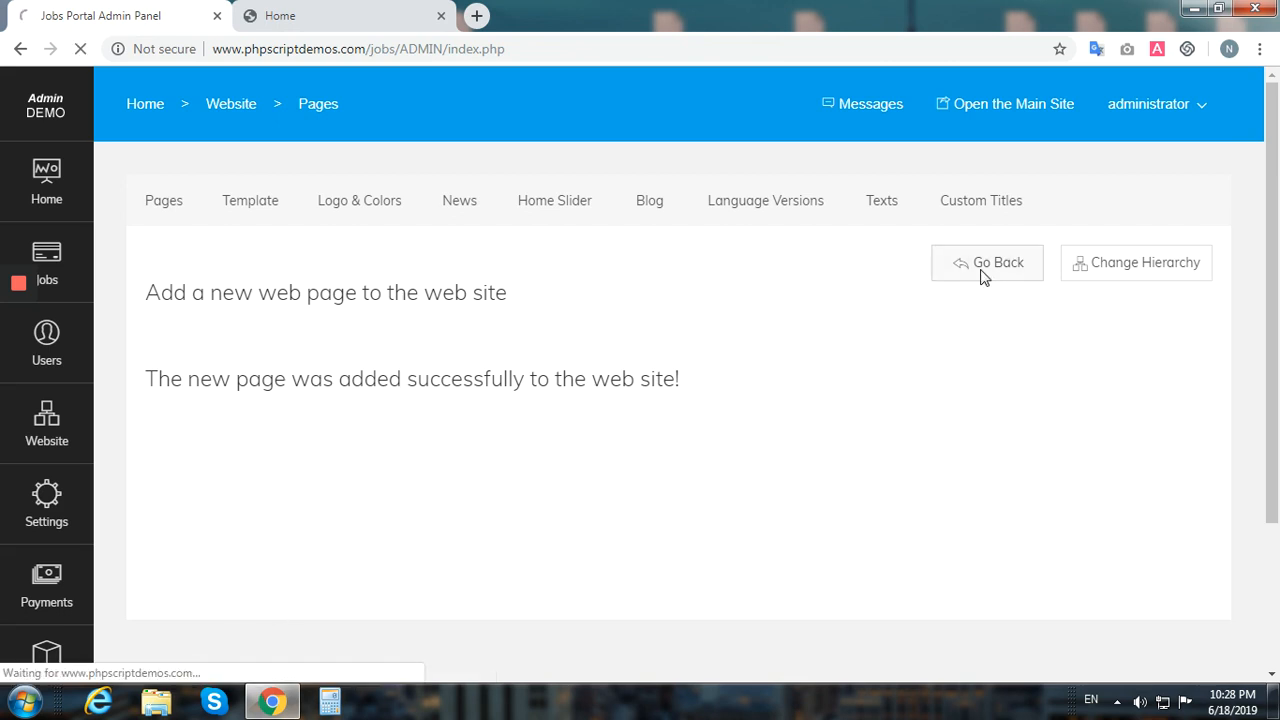
{"action": "scroll", "coordinate": [932, 370], "scroll_direction": "down", "scroll_amount": 3}
{"action": "scroll", "coordinate": [928, 374], "scroll_direction": "down", "scroll_amount": 2}
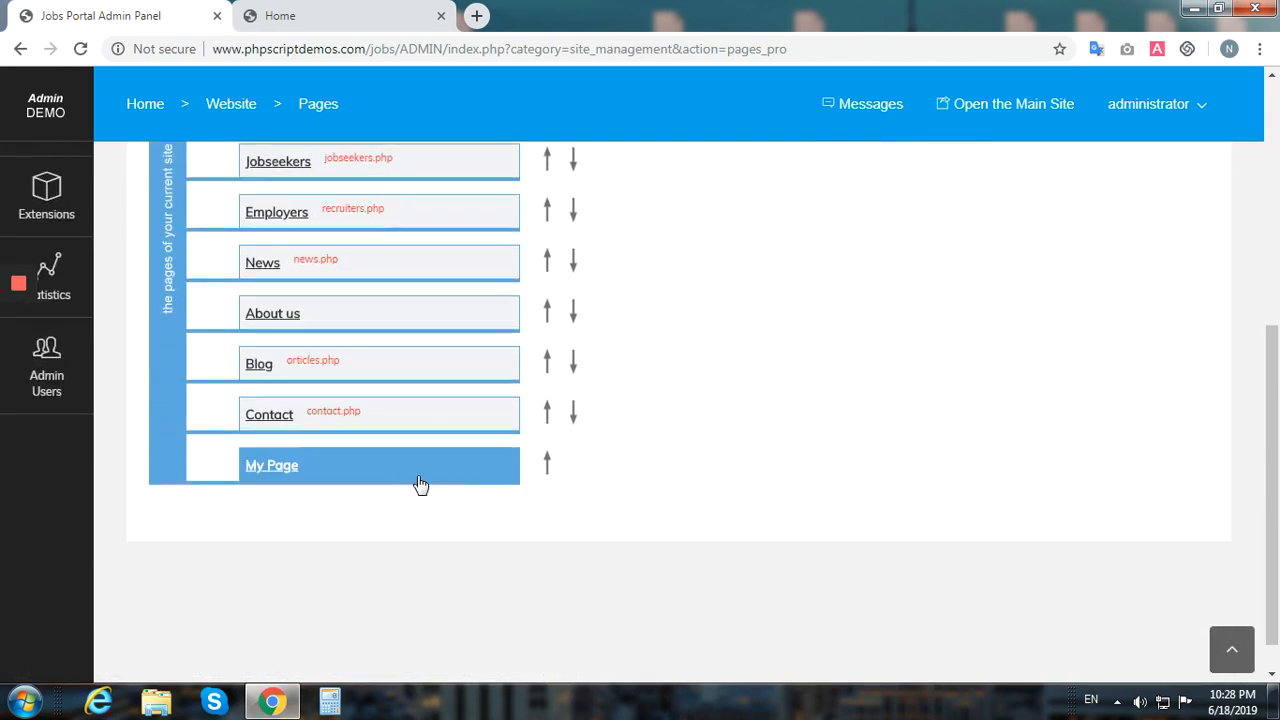
{"action": "left_click", "coordinate": [314, 20]}
{"action": "left_click", "coordinate": [84, 50]}
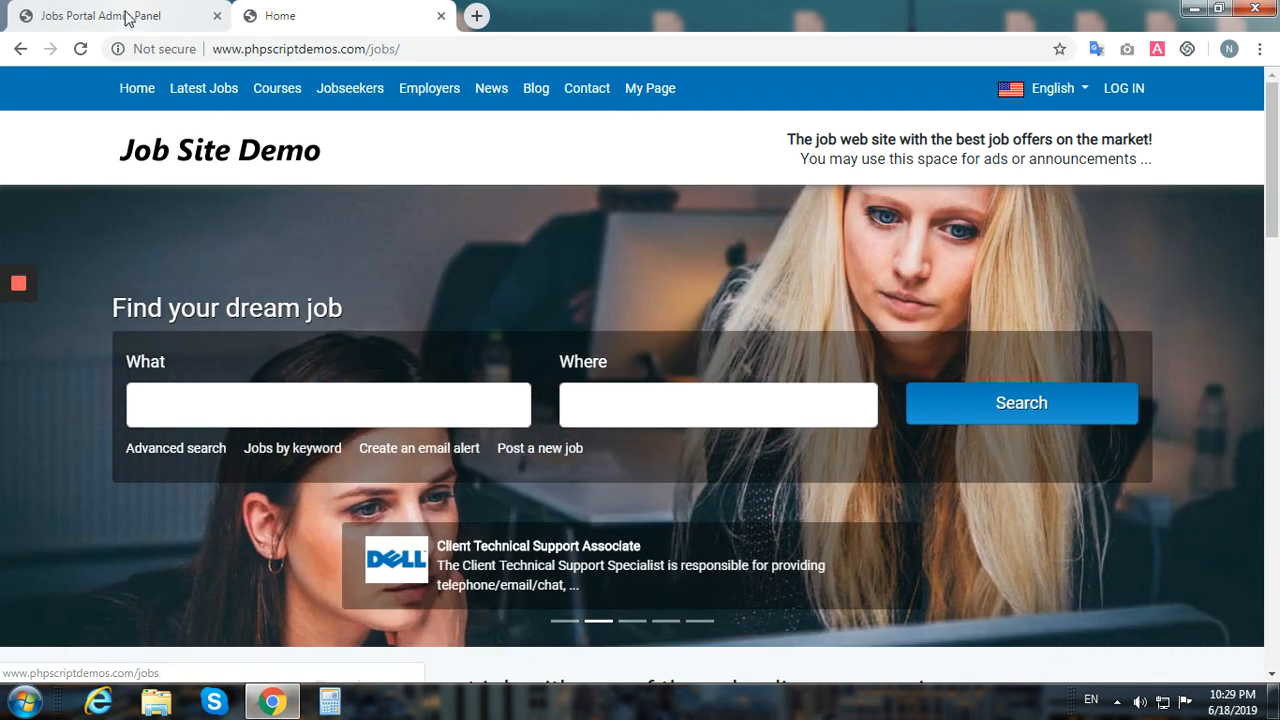
{"action": "left_click", "coordinate": [128, 18]}
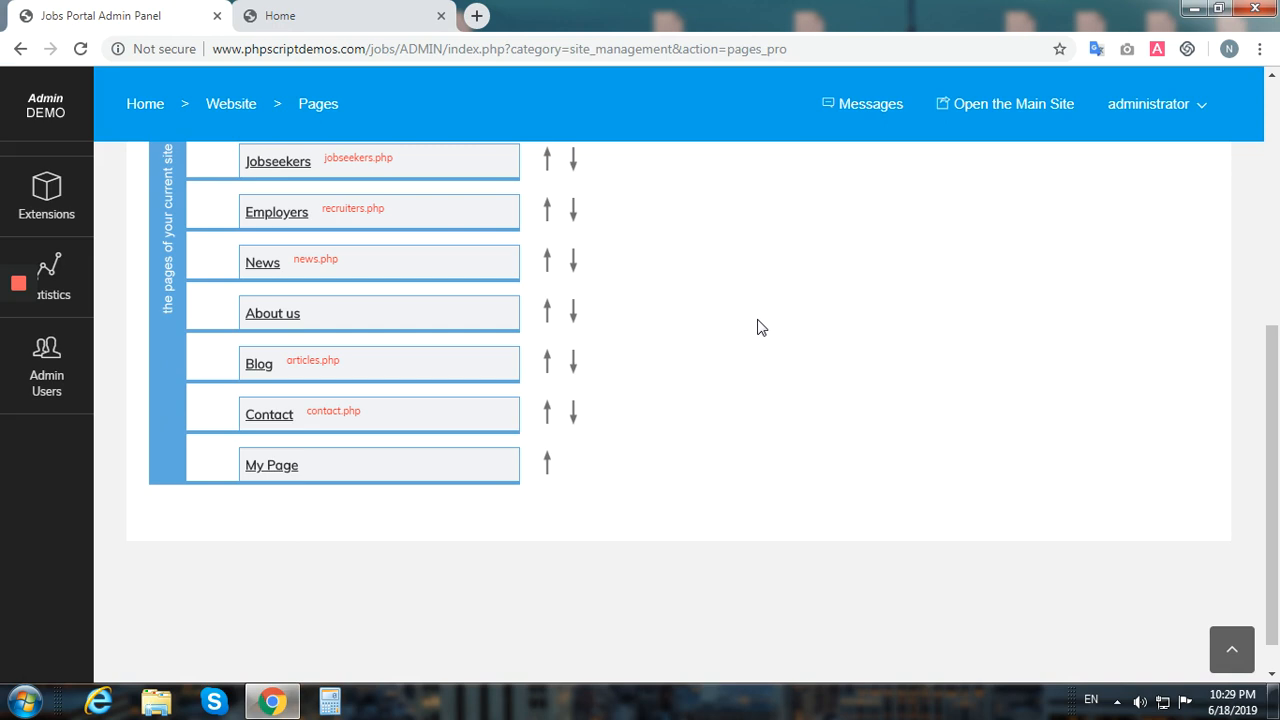
- Move My Page up two positions in the page order, placing it between About us and Blog
{"action": "scroll", "coordinate": [758, 328], "scroll_direction": "up", "scroll_amount": 2}
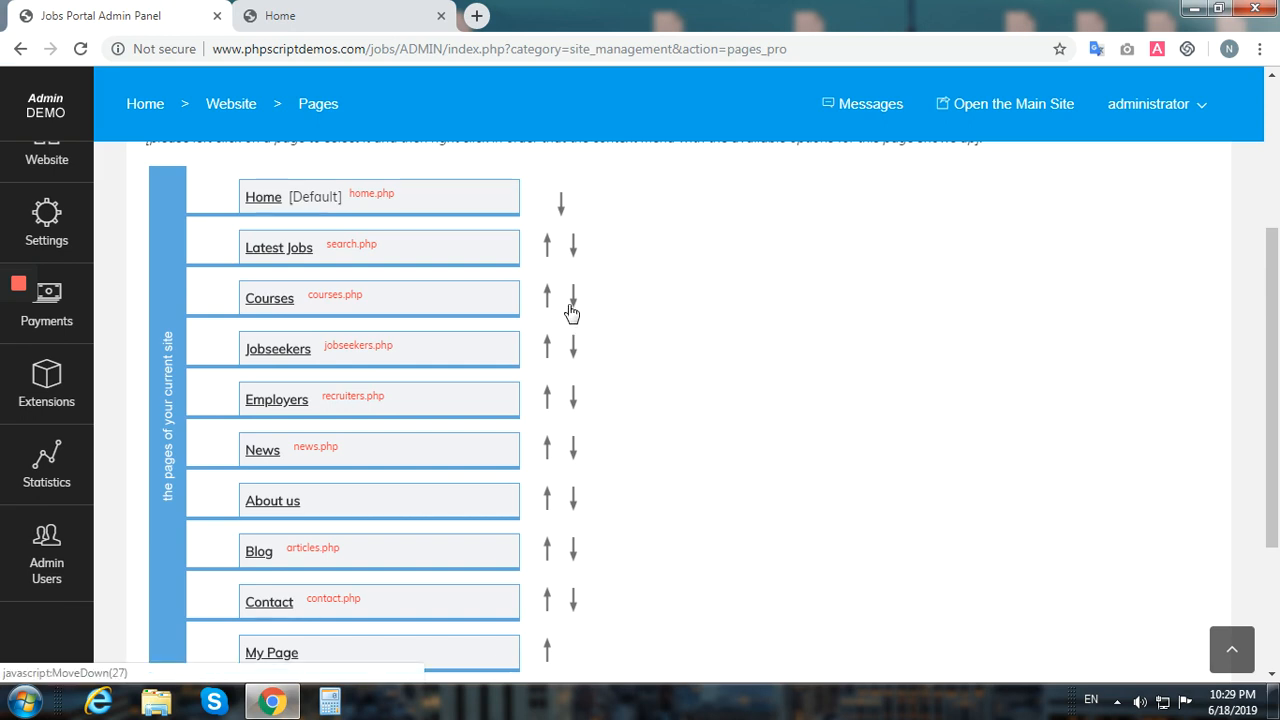
{"action": "scroll", "coordinate": [595, 470], "scroll_direction": "down", "scroll_amount": 1}
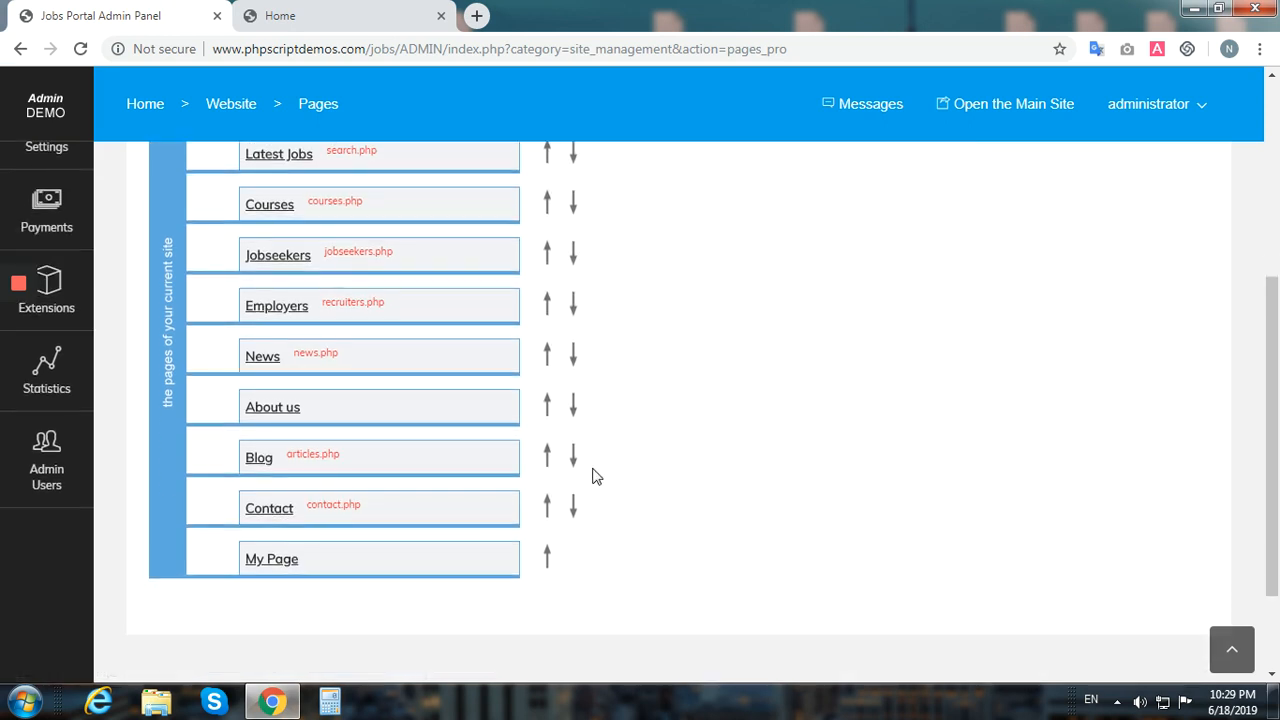
{"action": "left_click", "coordinate": [548, 558]}
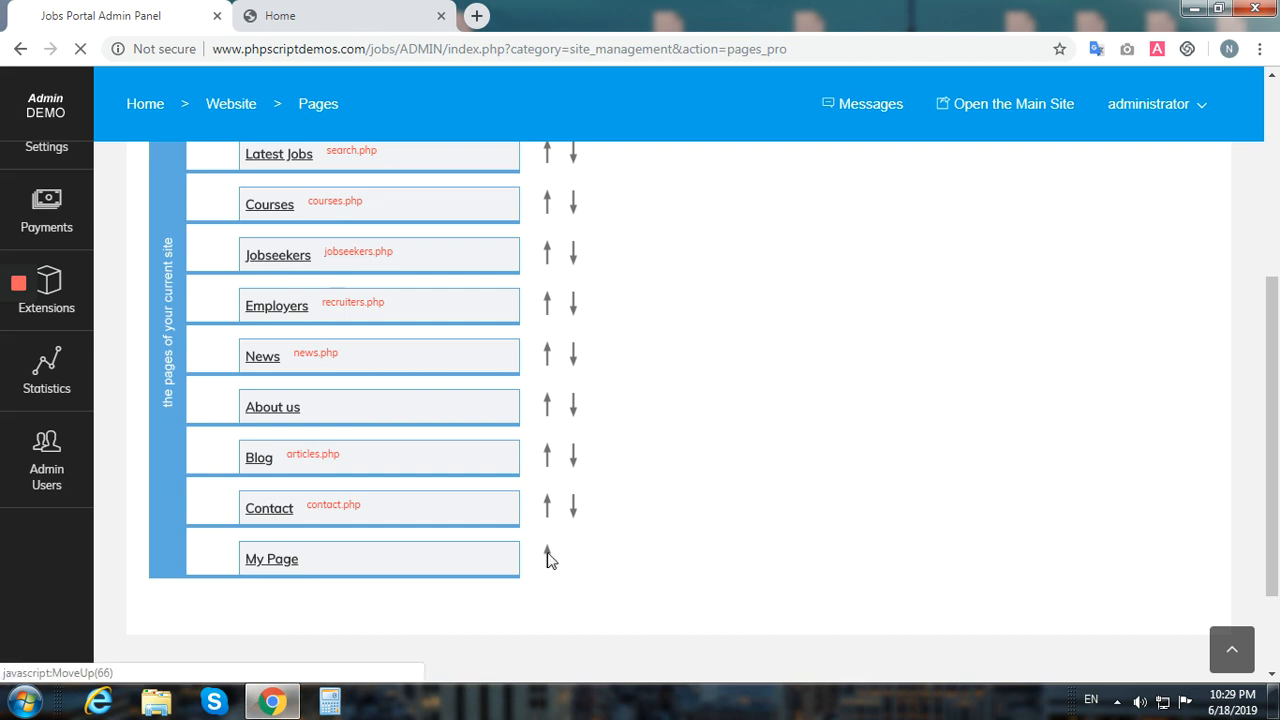
{"action": "scroll", "coordinate": [551, 553], "scroll_direction": "down", "scroll_amount": 5}
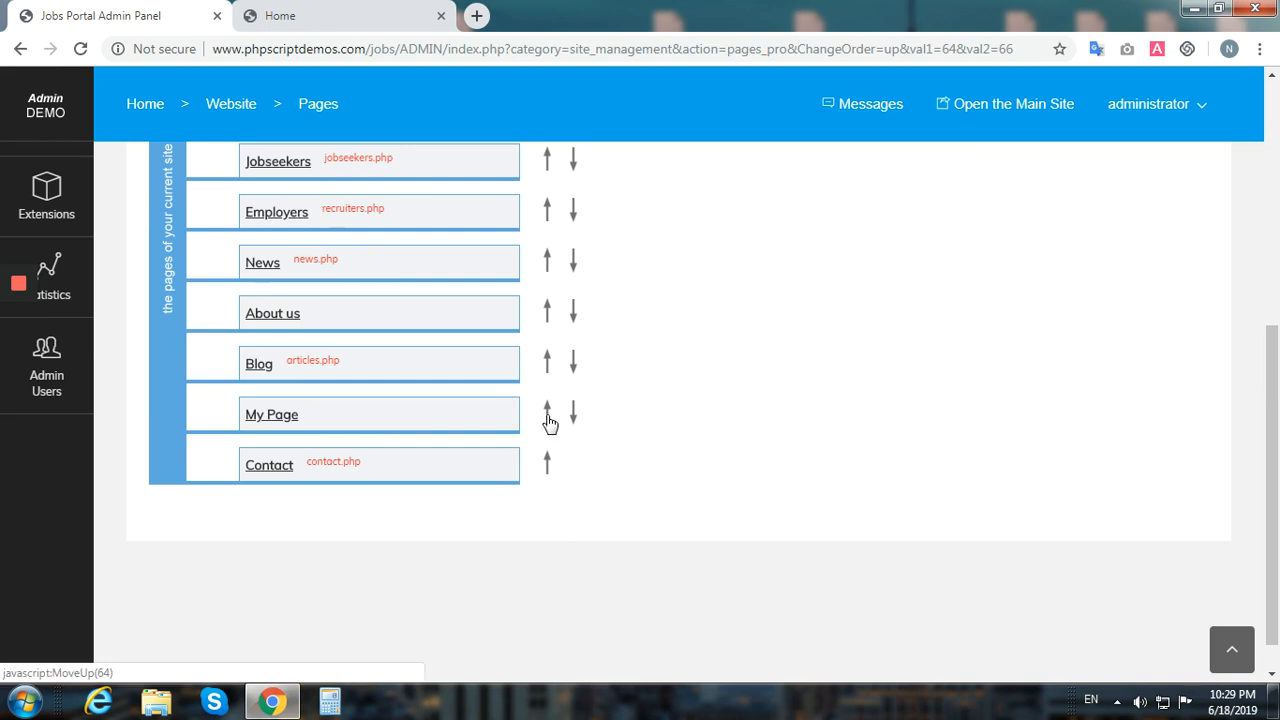
{"action": "left_click", "coordinate": [548, 416]}
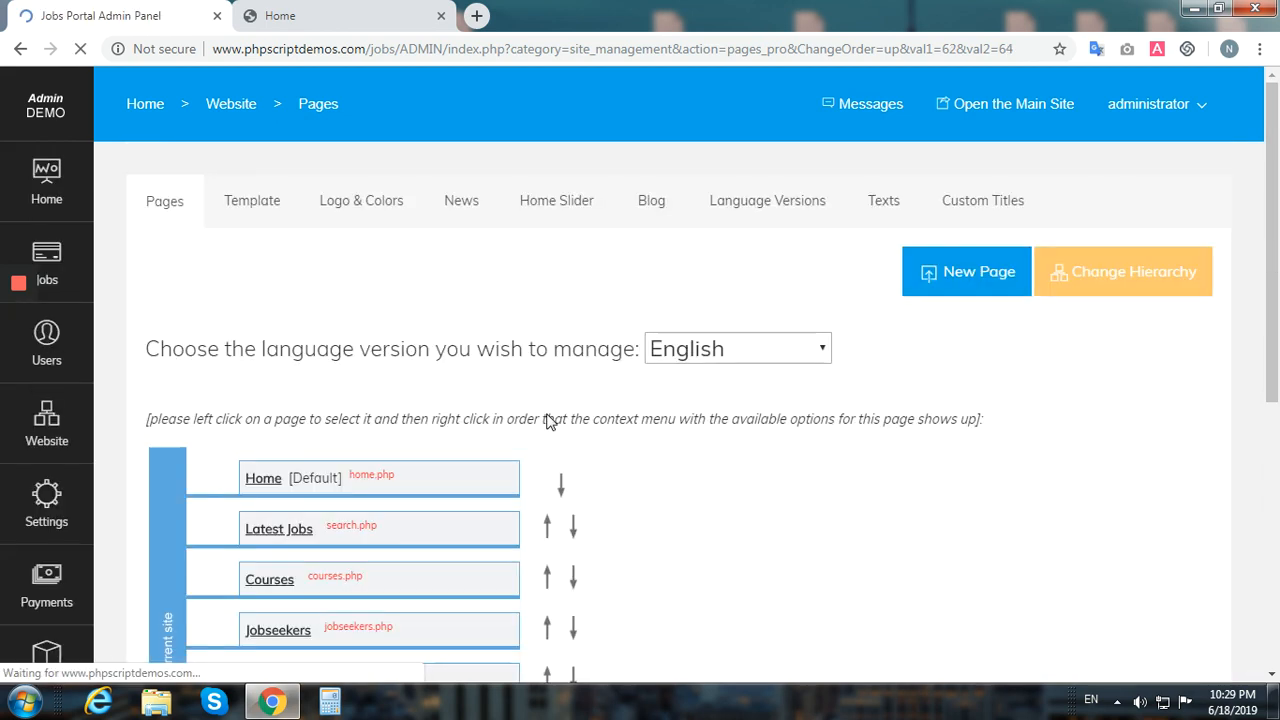
{"action": "scroll", "coordinate": [549, 420], "scroll_direction": "down", "scroll_amount": 3}
{"action": "scroll", "coordinate": [550, 422], "scroll_direction": "down", "scroll_amount": 1}
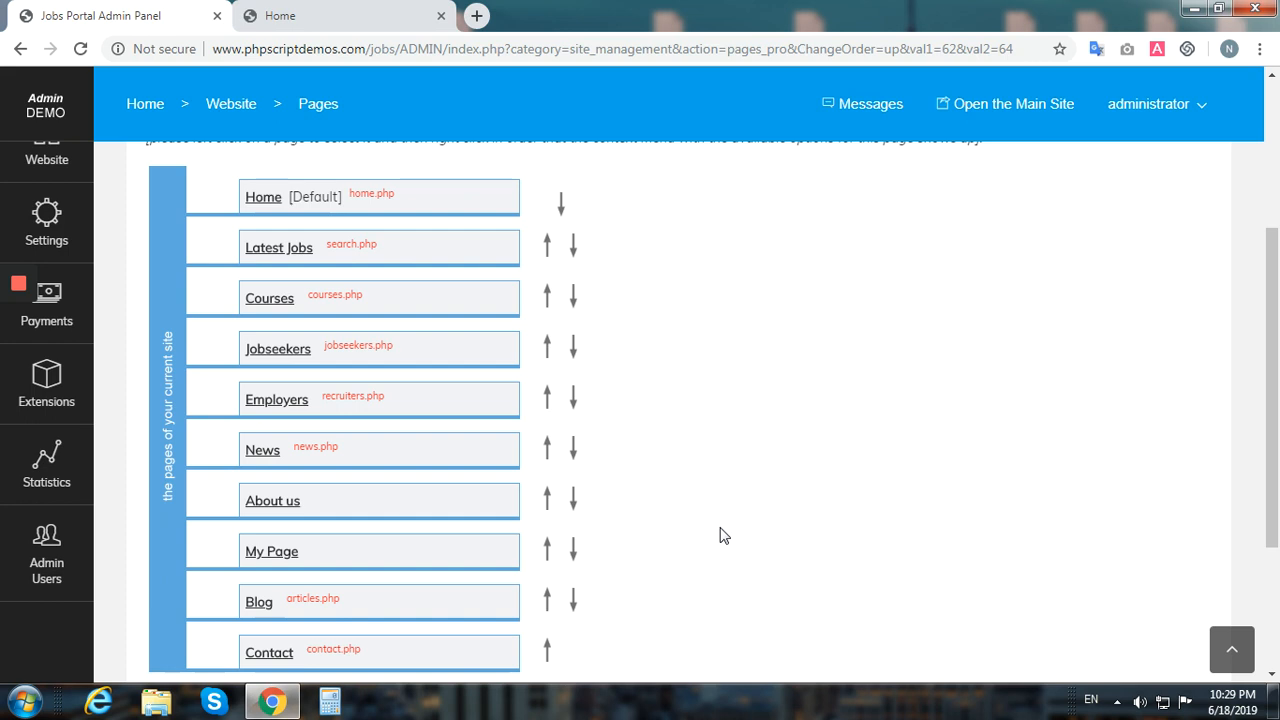
{"action": "scroll", "coordinate": [720, 535], "scroll_direction": "down", "scroll_amount": 2}
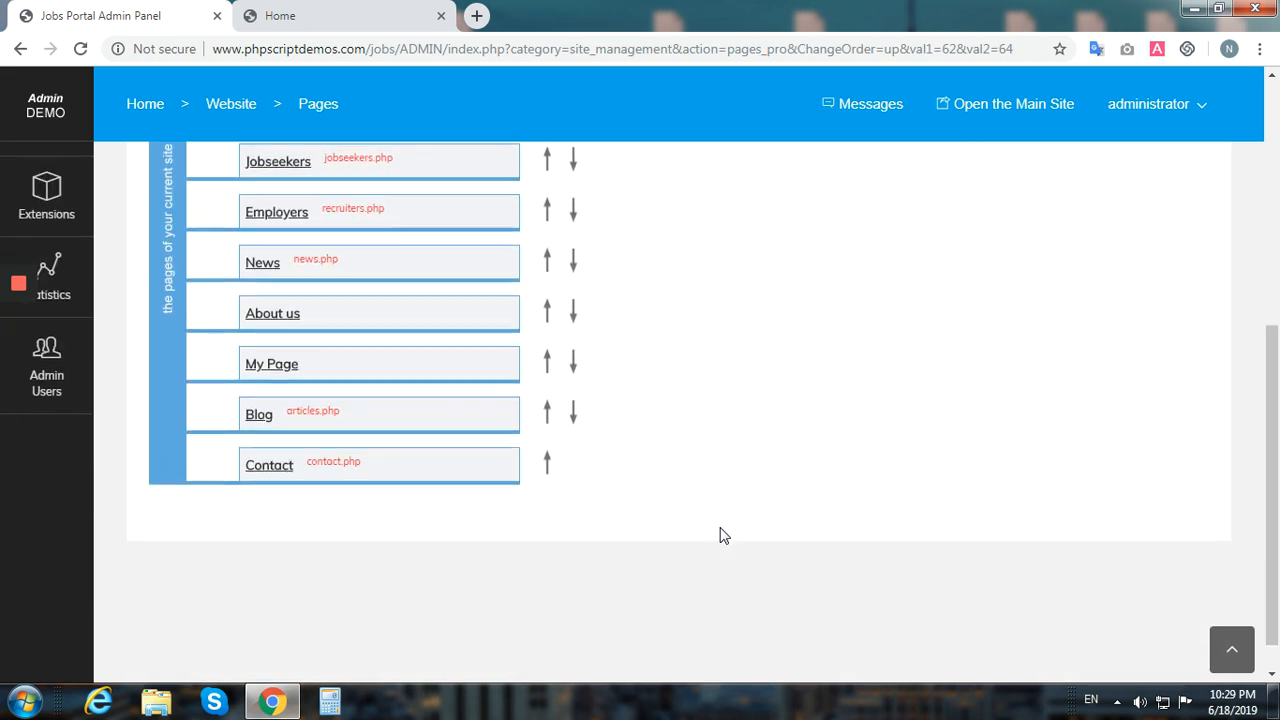
- Edit My Page's content to read "This is some test text" and save it
{"action": "left_click", "coordinate": [428, 369]}
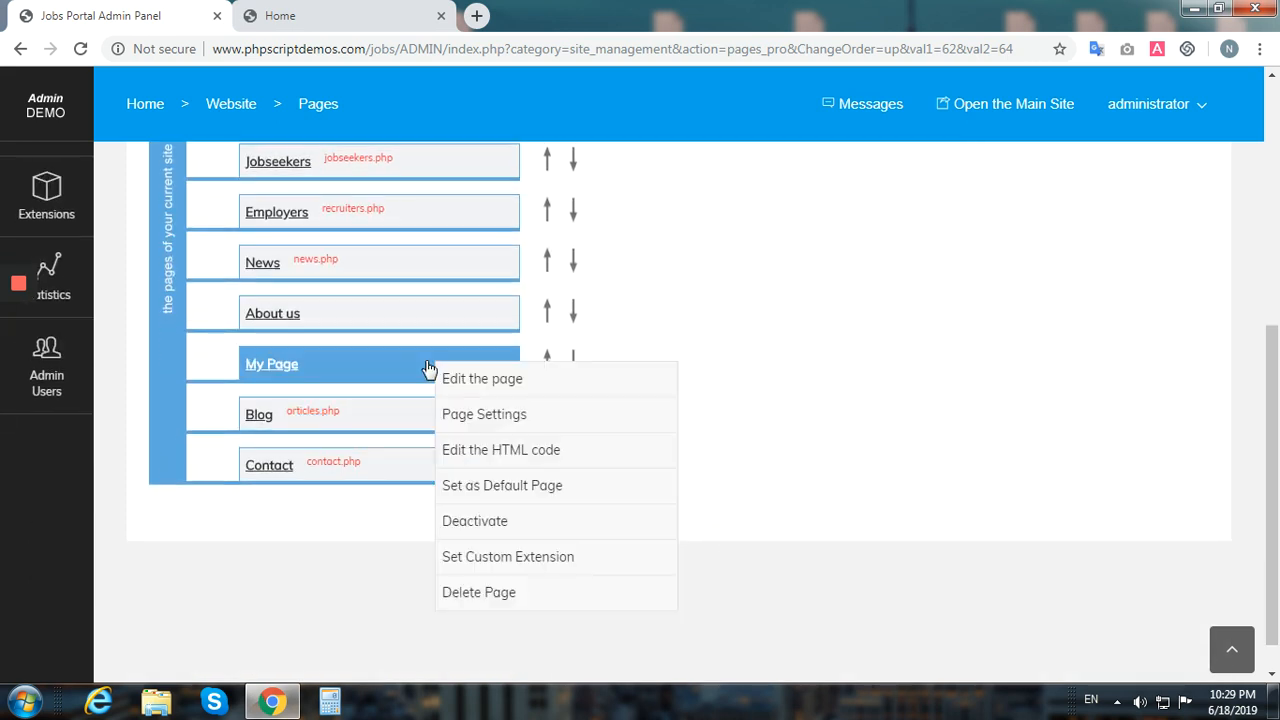
{"action": "left_click", "coordinate": [491, 385]}
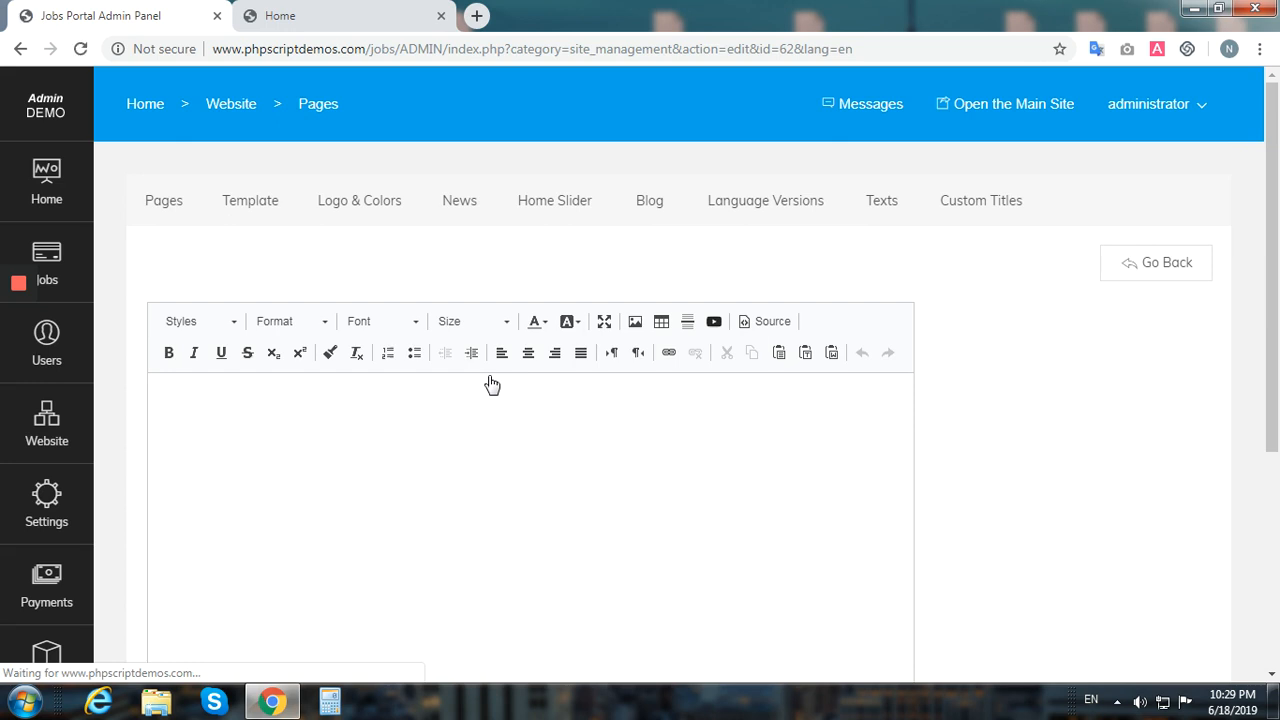
{"action": "left_click", "coordinate": [439, 423]}
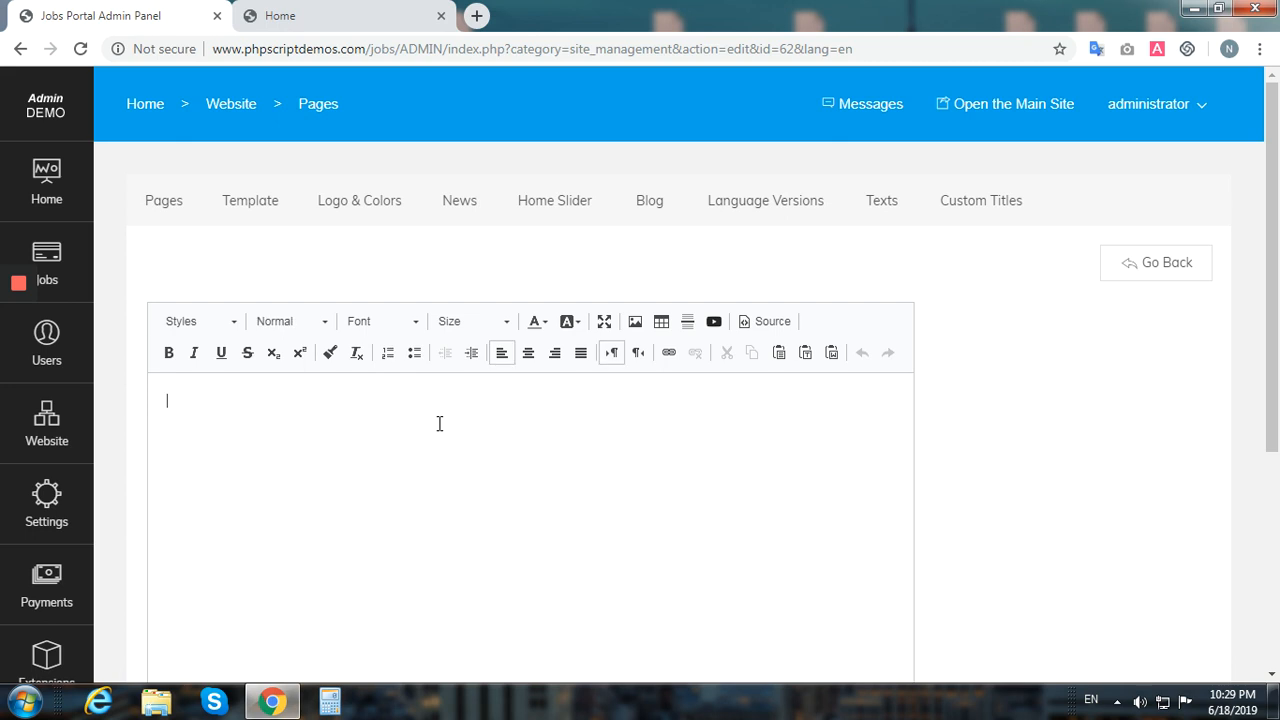
{"action": "type", "text": "This is some test text"}
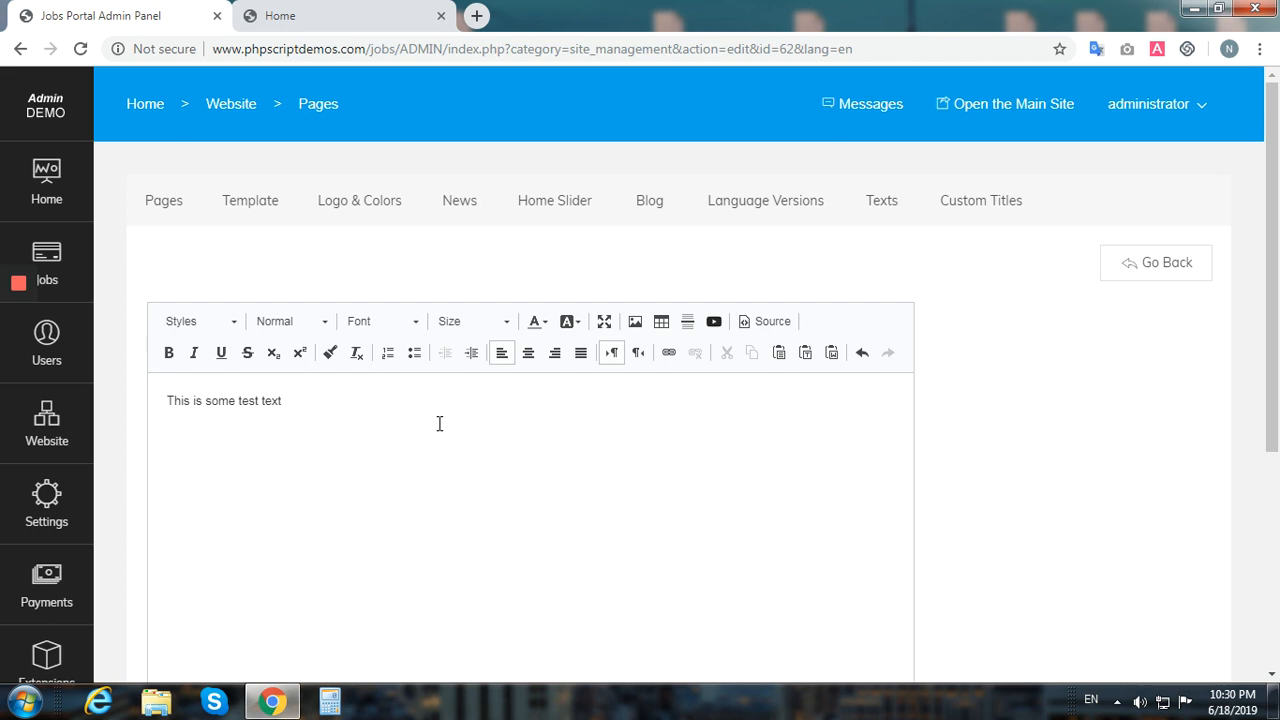
{"action": "scroll", "coordinate": [439, 423], "scroll_direction": "down", "scroll_amount": 3}
{"action": "left_click", "coordinate": [183, 666]}
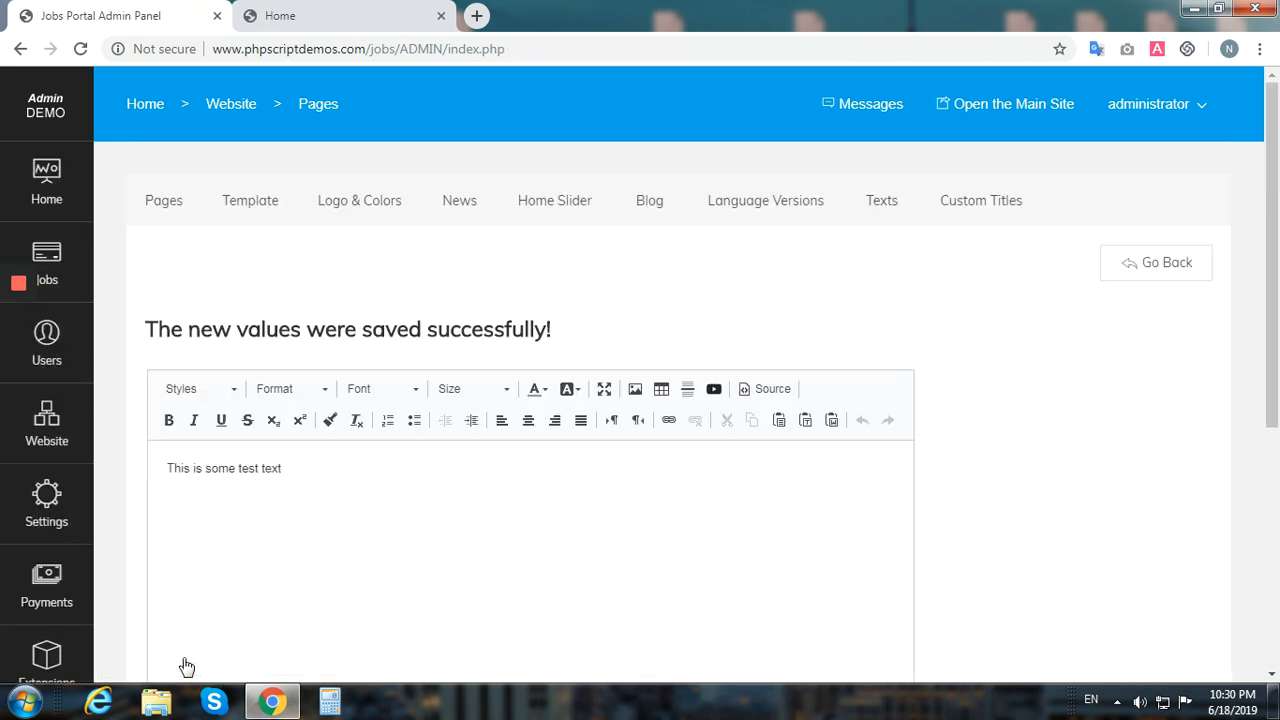
- View My Page on the public site to check its content and menu position, and return to the admin panel
{"action": "left_click", "coordinate": [345, 12]}
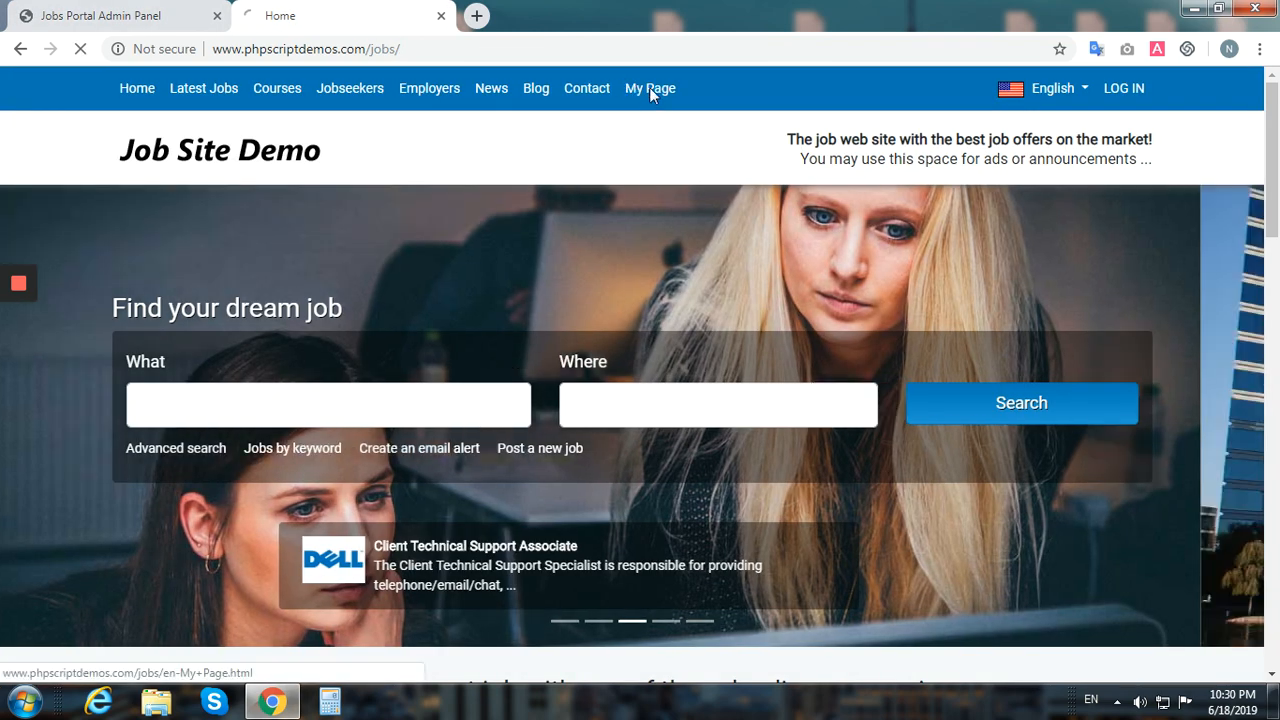
{"action": "left_click", "coordinate": [652, 92]}
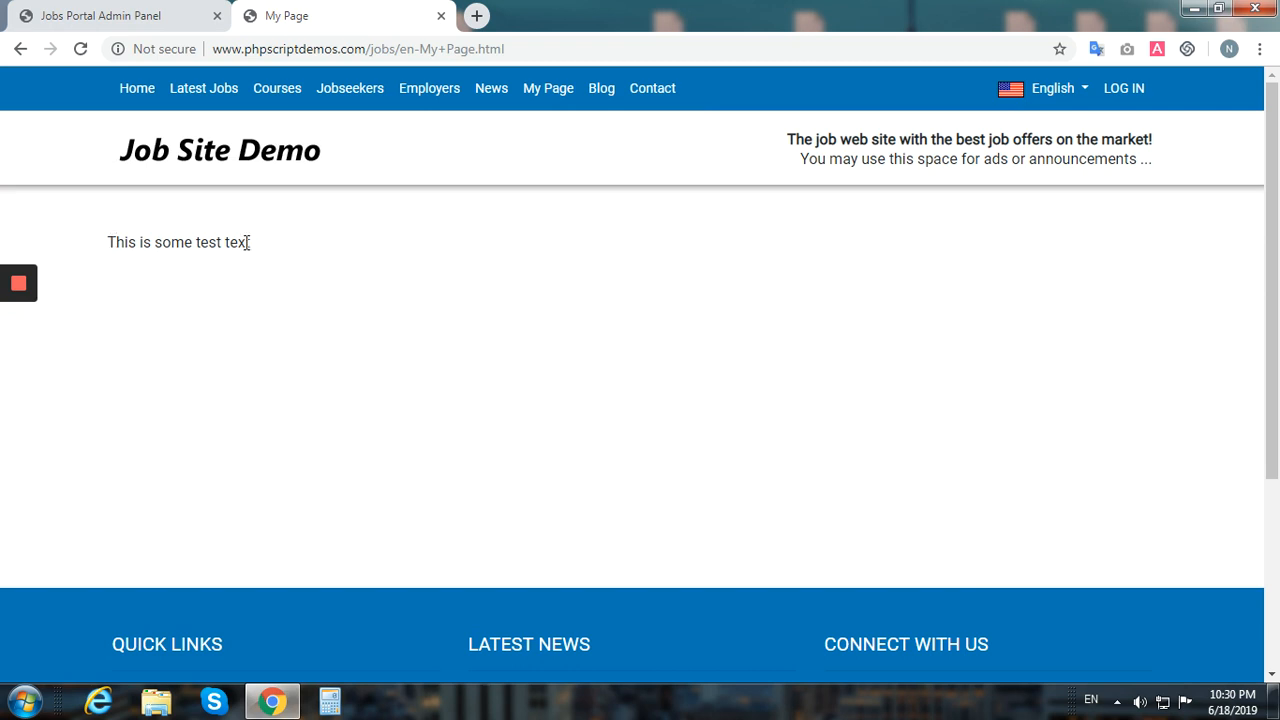
{"action": "left_click", "coordinate": [116, 18]}
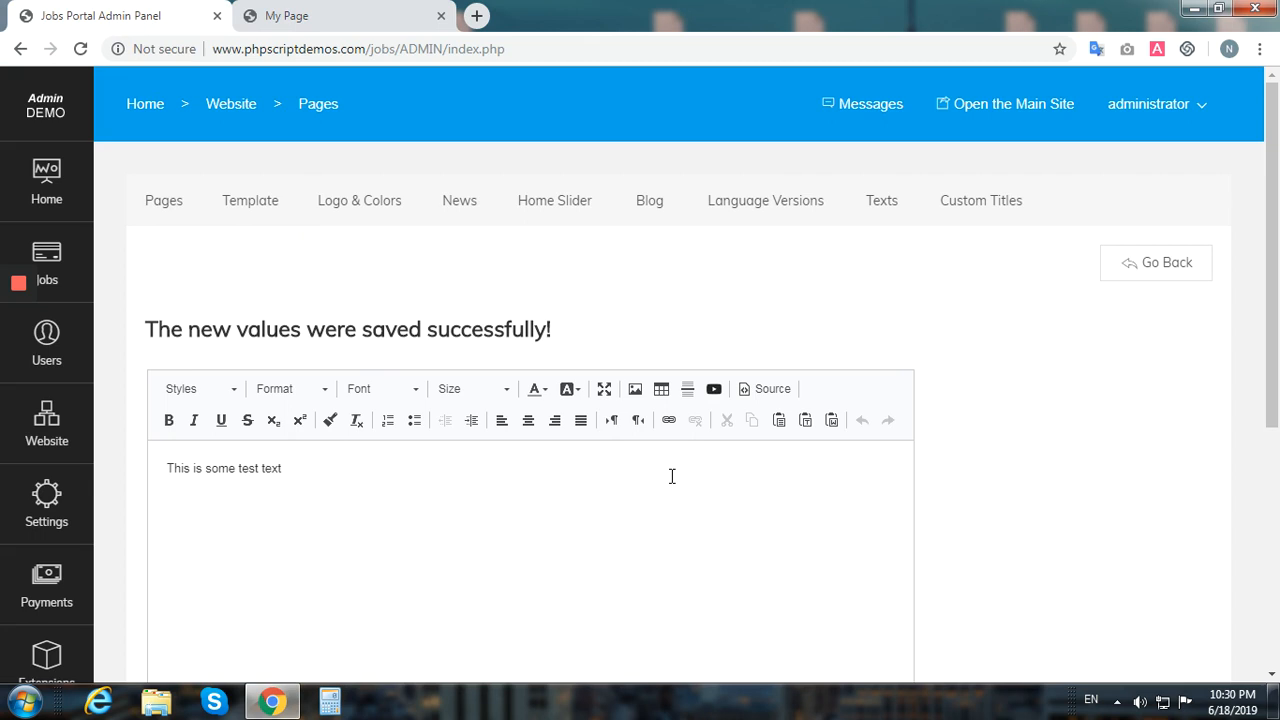
- Return to the page list and open the page settings of My Page to review the available options
{"action": "left_click", "coordinate": [1173, 280]}
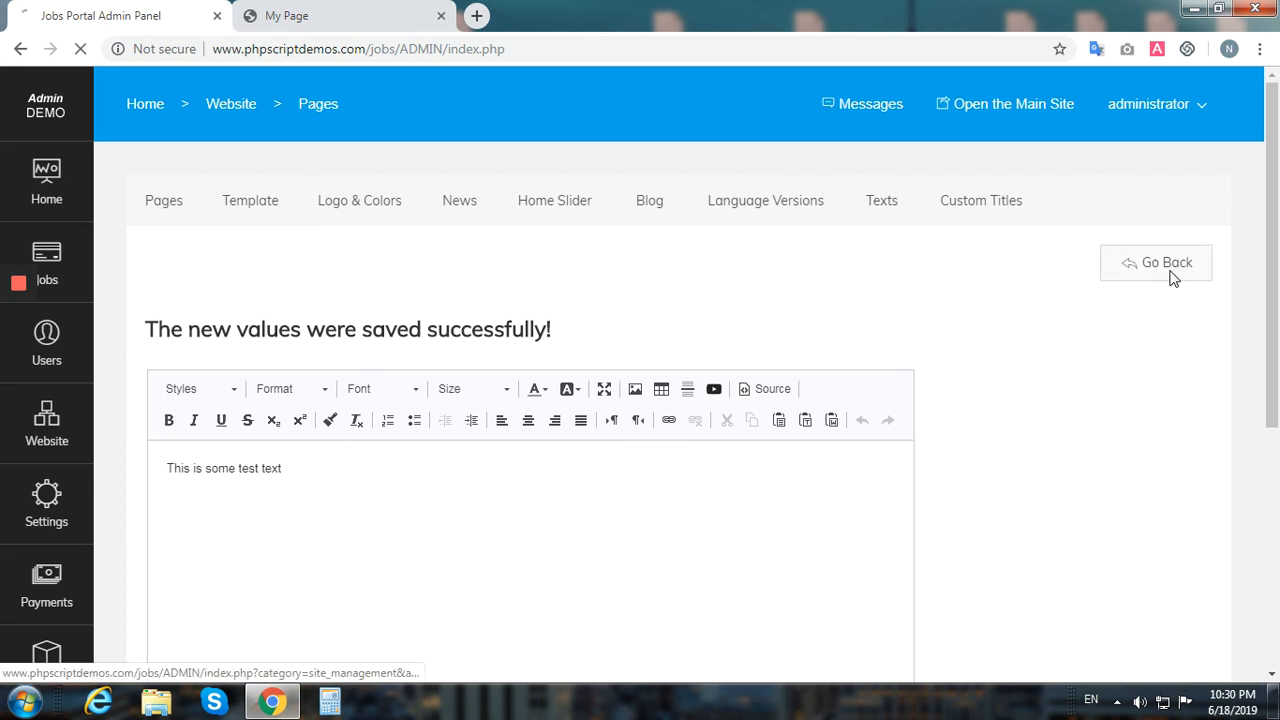
{"action": "scroll", "coordinate": [1007, 359], "scroll_direction": "down", "scroll_amount": 5}
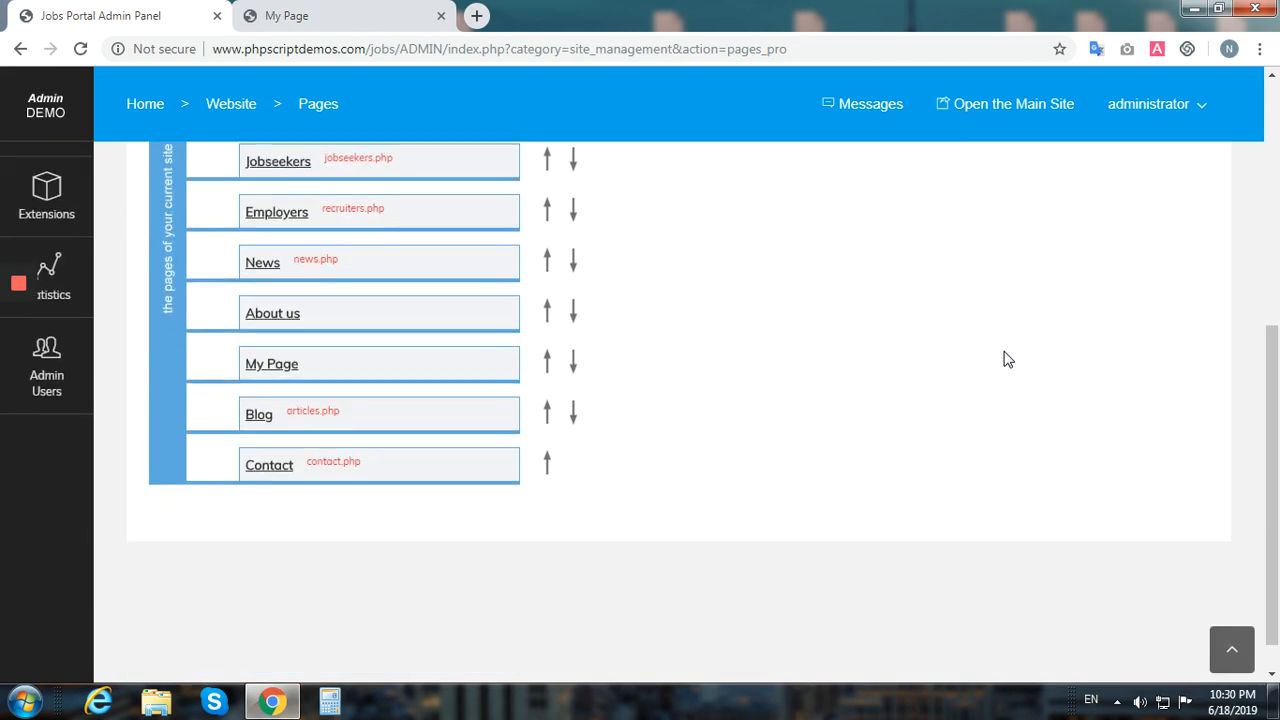
{"action": "left_click", "coordinate": [478, 372]}
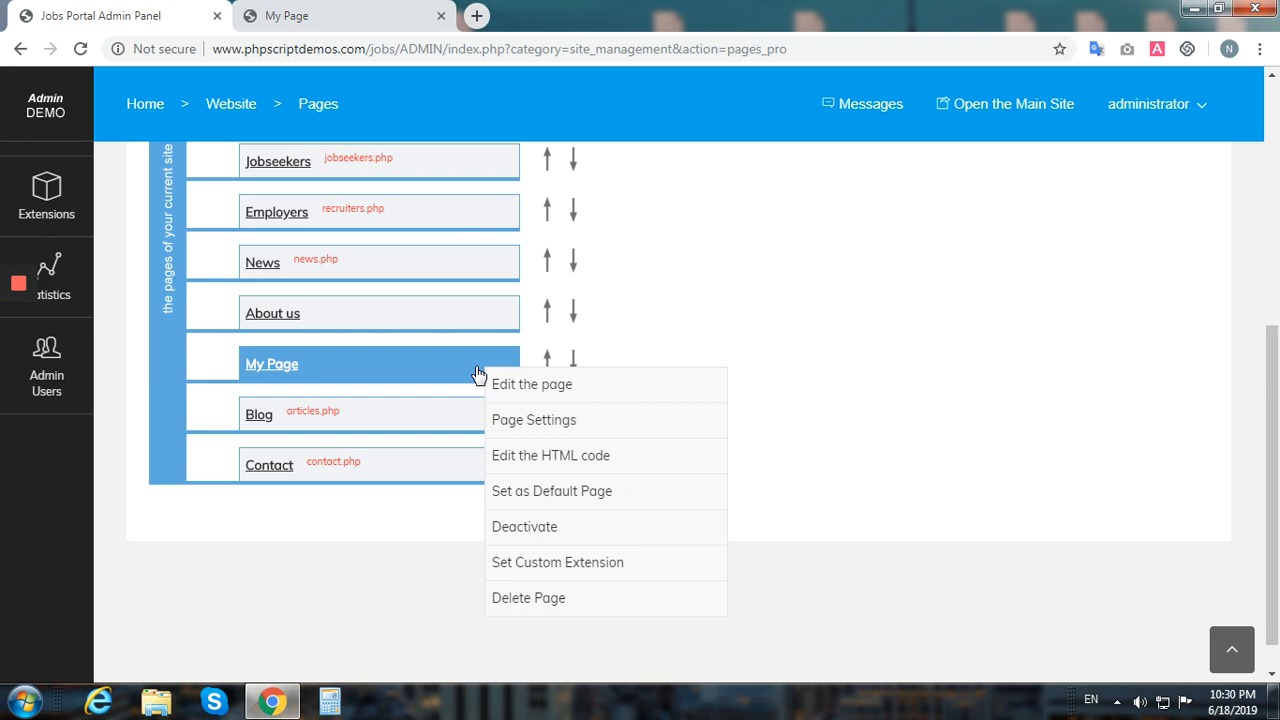
{"action": "left_click", "coordinate": [541, 424]}
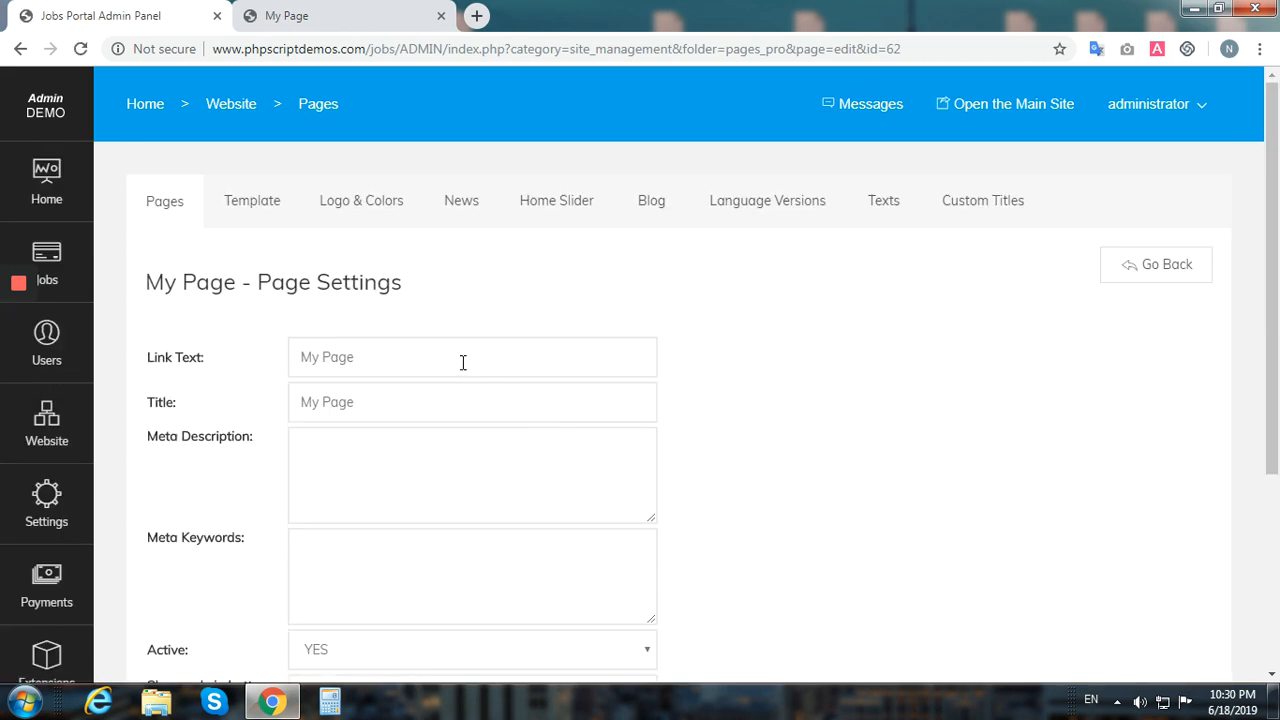
{"action": "scroll", "coordinate": [333, 482], "scroll_direction": "down", "scroll_amount": 1}
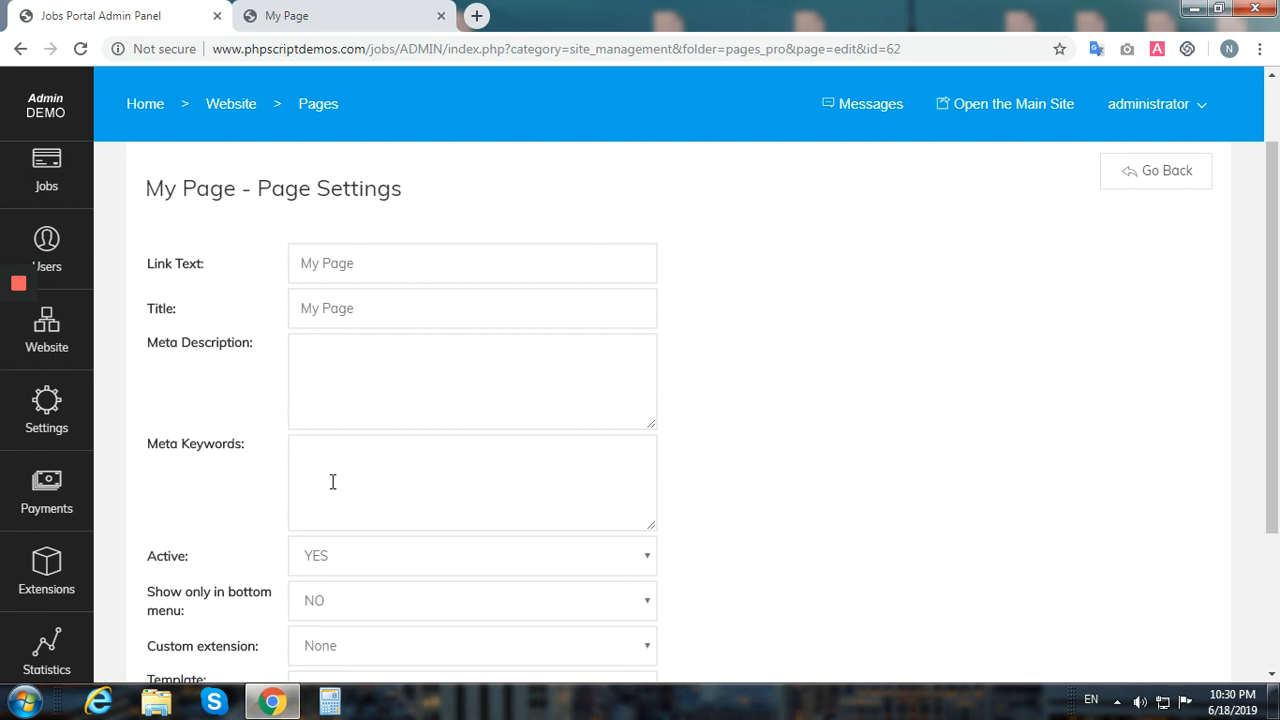
- Review My Page's remaining settings, including the choices for showing it only in the bottom menu, and return to the page list
{"action": "scroll", "coordinate": [333, 482], "scroll_direction": "down", "scroll_amount": 1}
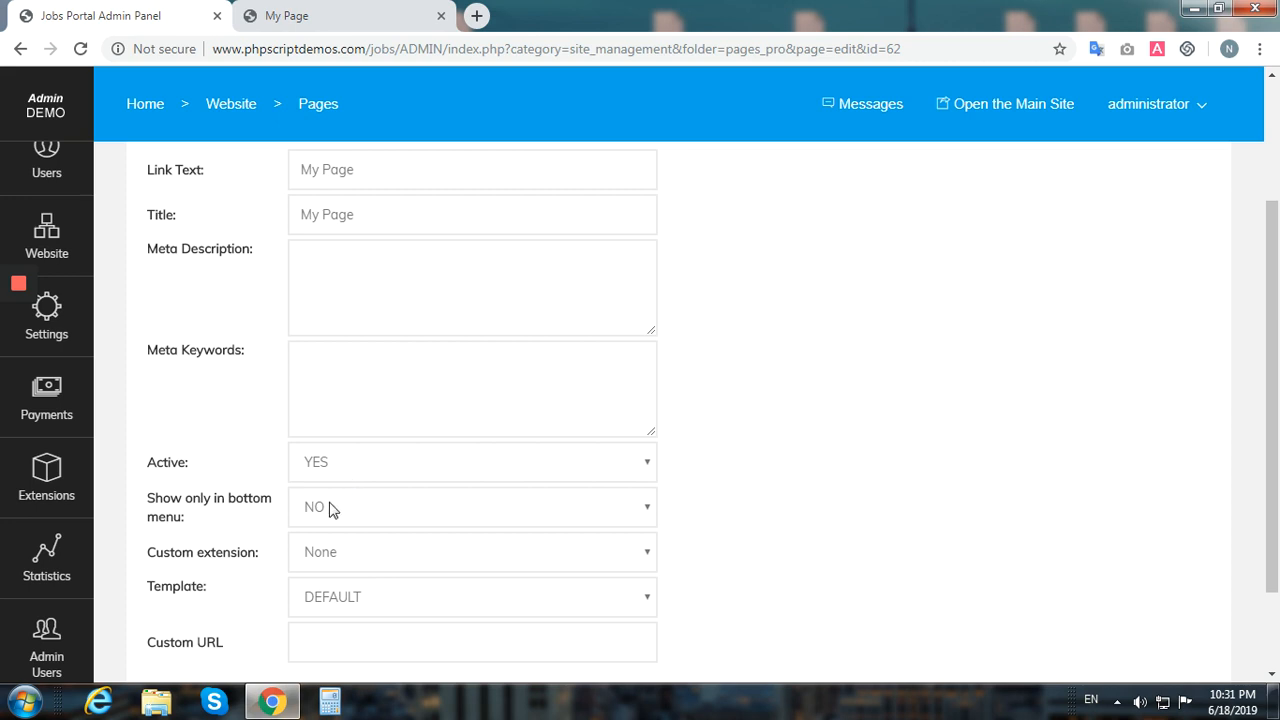
{"action": "left_click", "coordinate": [332, 508]}
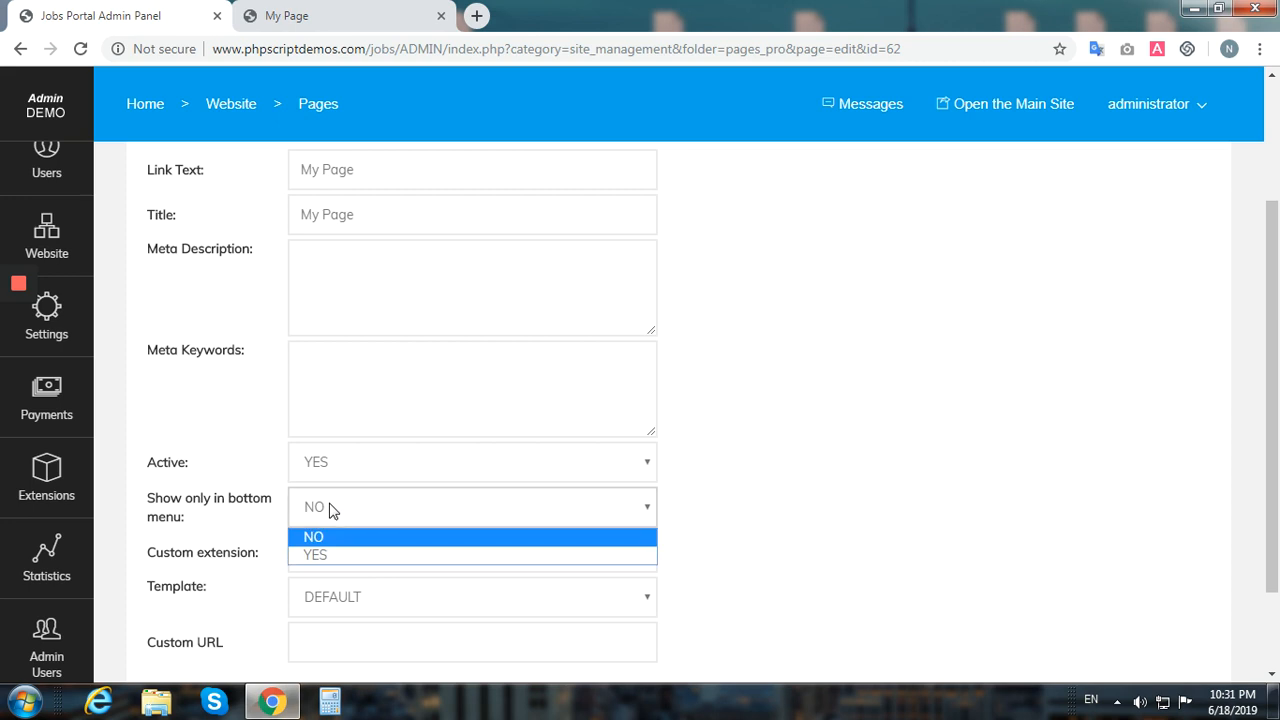
{"action": "left_click", "coordinate": [250, 517]}
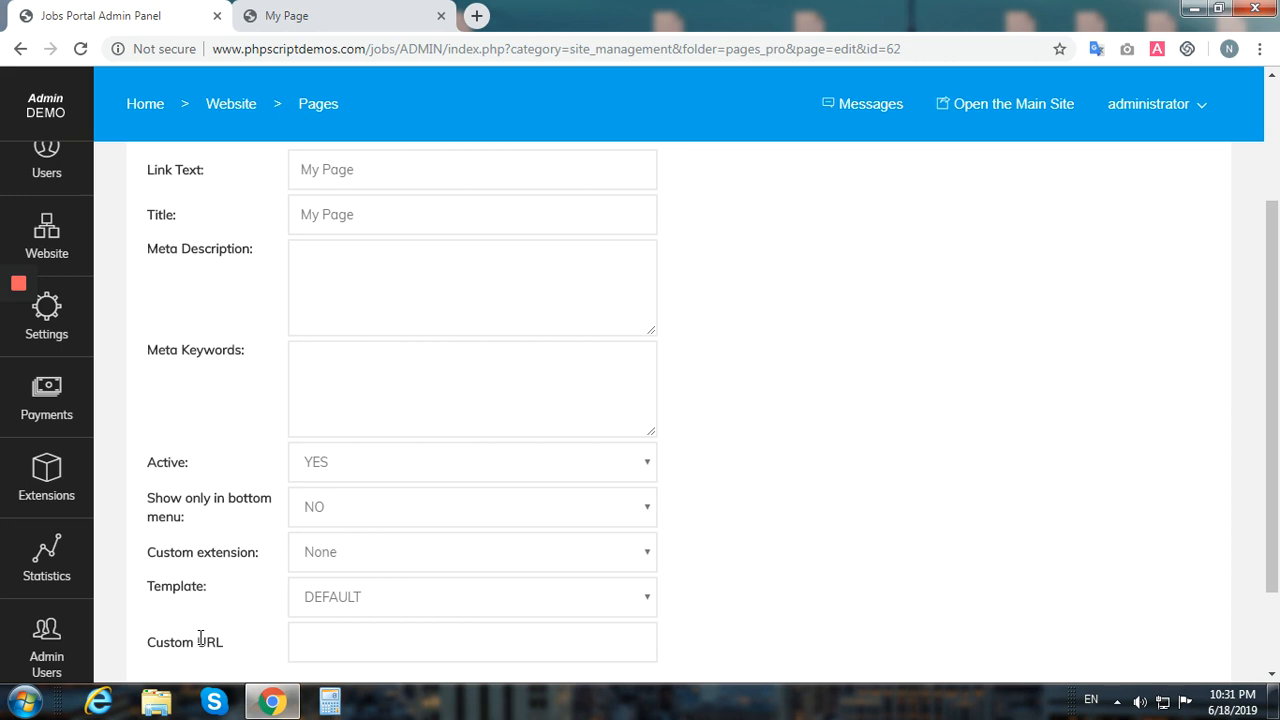
{"action": "scroll", "coordinate": [1000, 548], "scroll_direction": "up", "scroll_amount": 2}
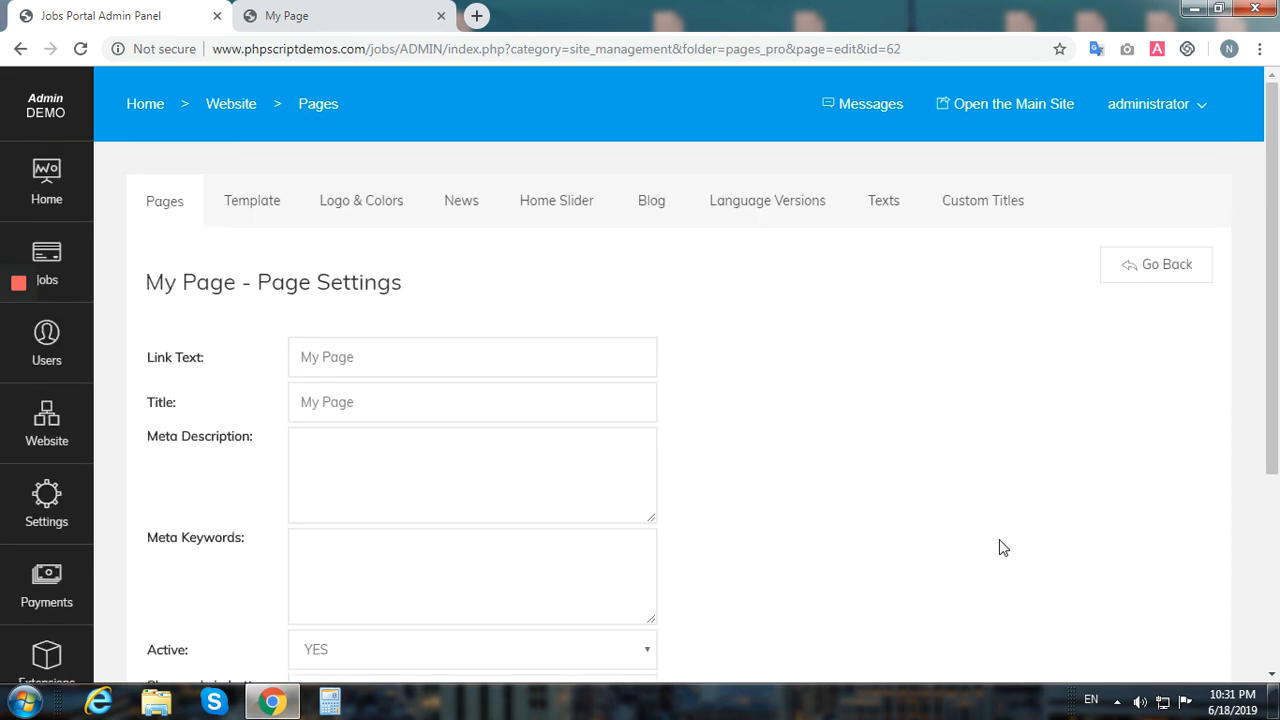
{"action": "left_click", "coordinate": [1151, 278]}
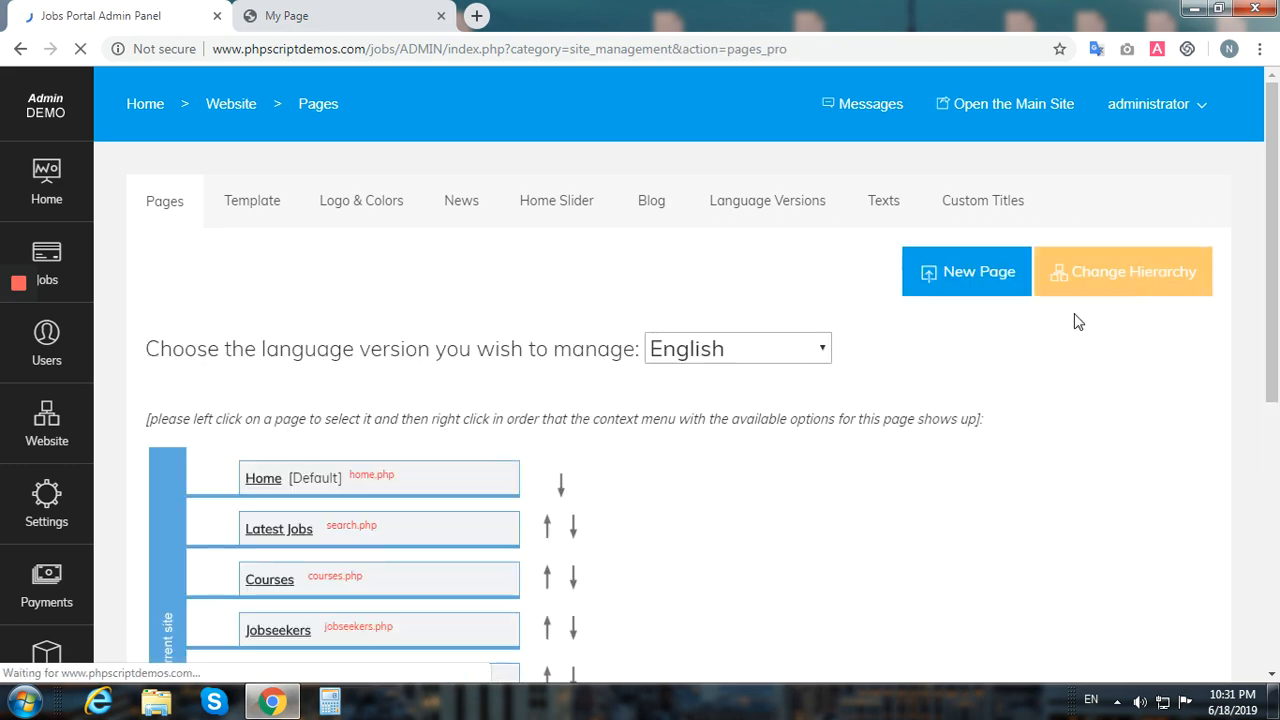
- Examine the actions available for My Page in the page list without applying any of them
{"action": "scroll", "coordinate": [1050, 340], "scroll_direction": "down", "scroll_amount": 2}
{"action": "scroll", "coordinate": [1023, 354], "scroll_direction": "down", "scroll_amount": 2}
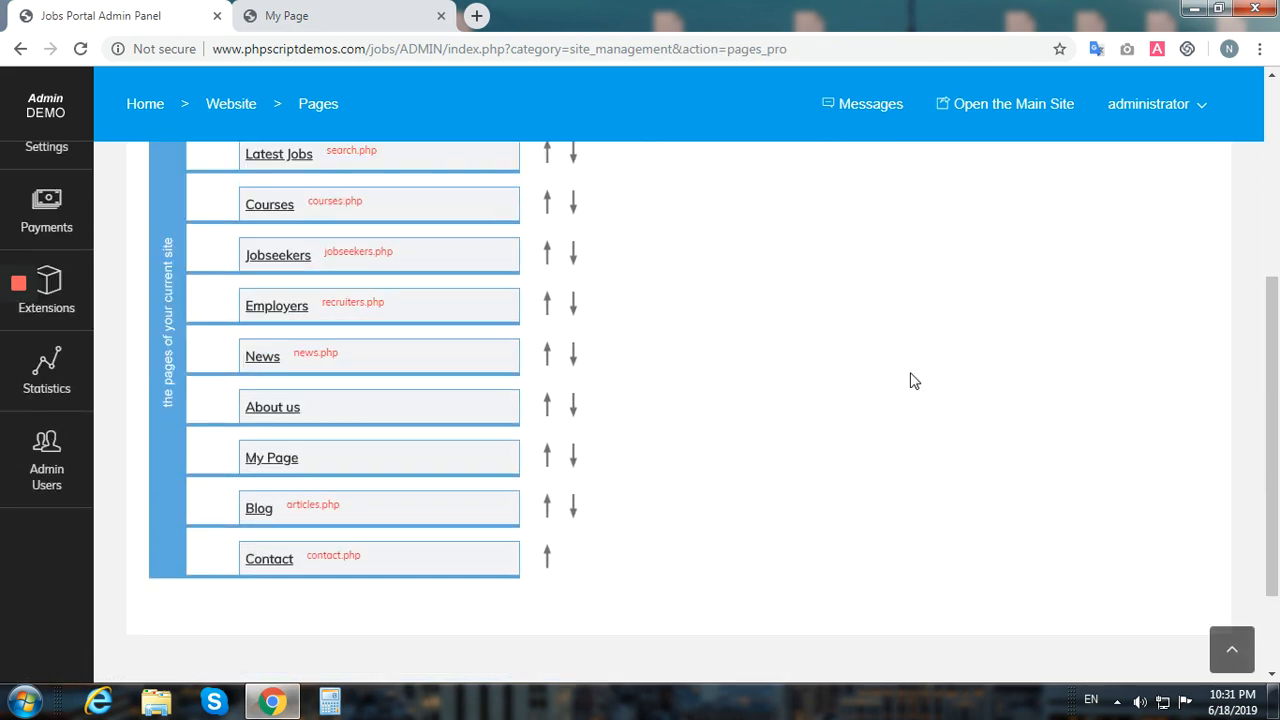
{"action": "left_click", "coordinate": [424, 462]}
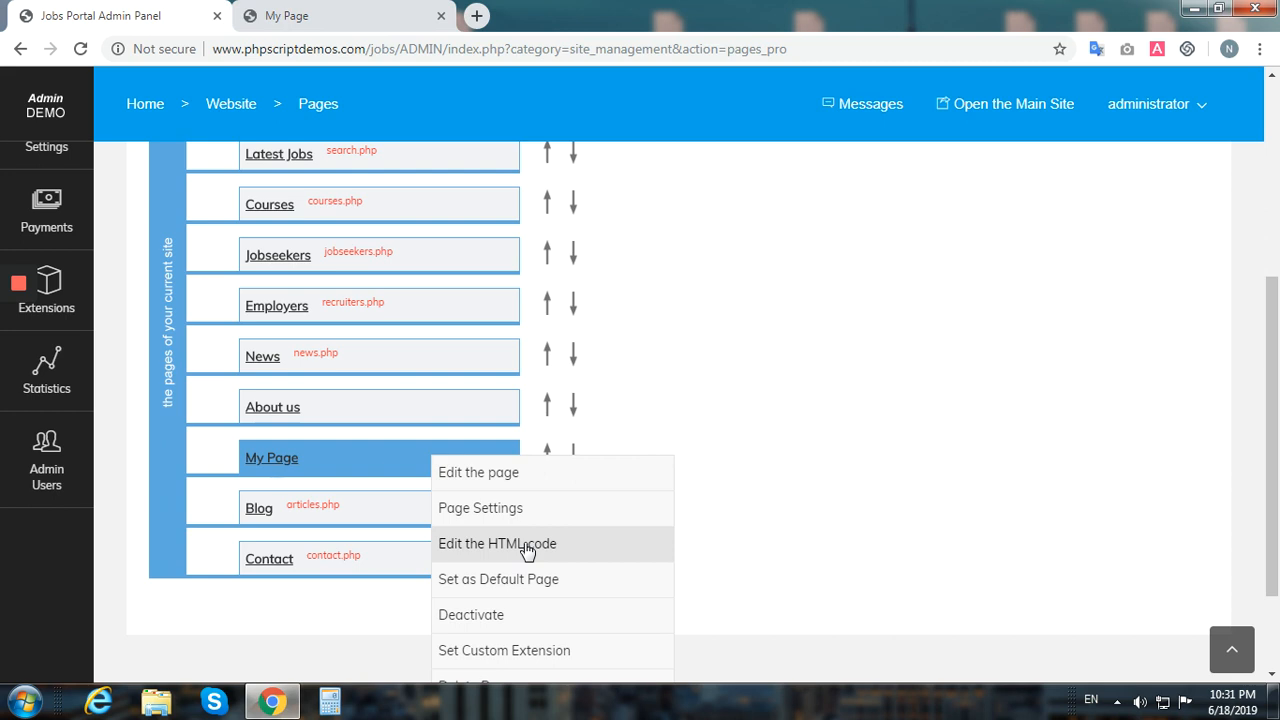
{"action": "scroll", "coordinate": [527, 553], "scroll_direction": "down", "scroll_amount": 3}
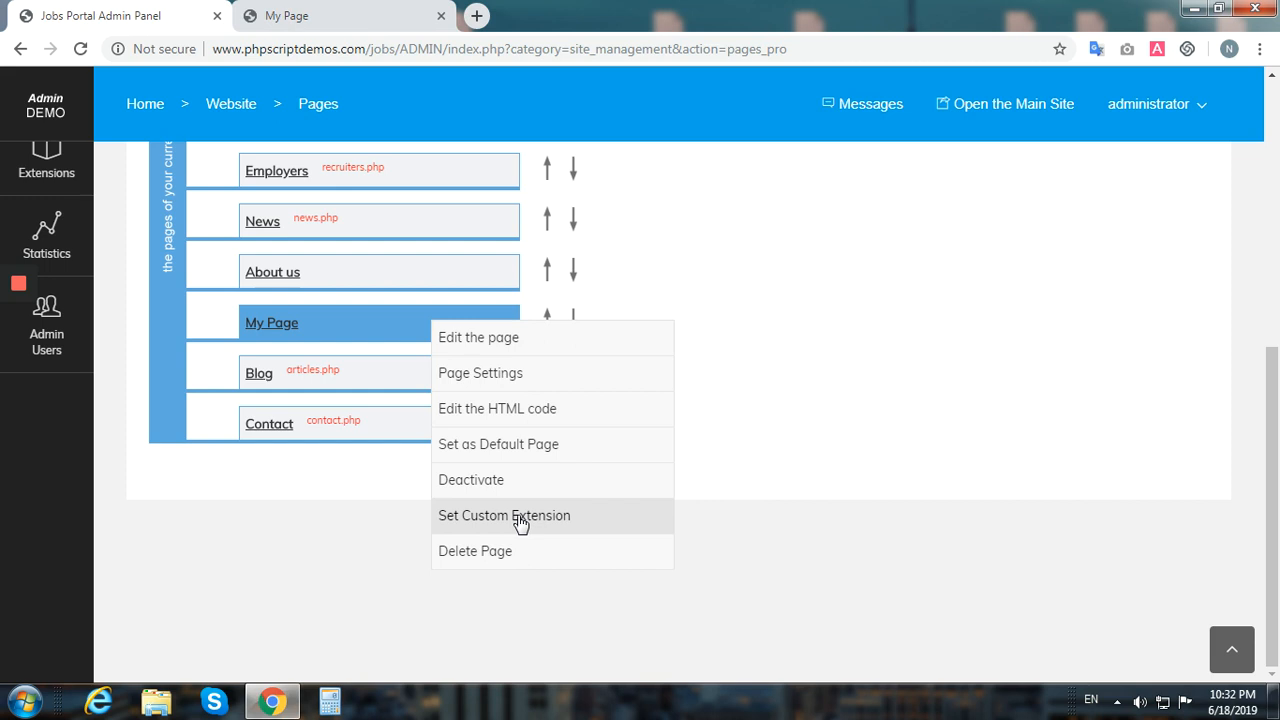
{"action": "left_click", "coordinate": [971, 430]}
{"action": "scroll", "coordinate": [971, 430], "scroll_direction": "up", "scroll_amount": 3}
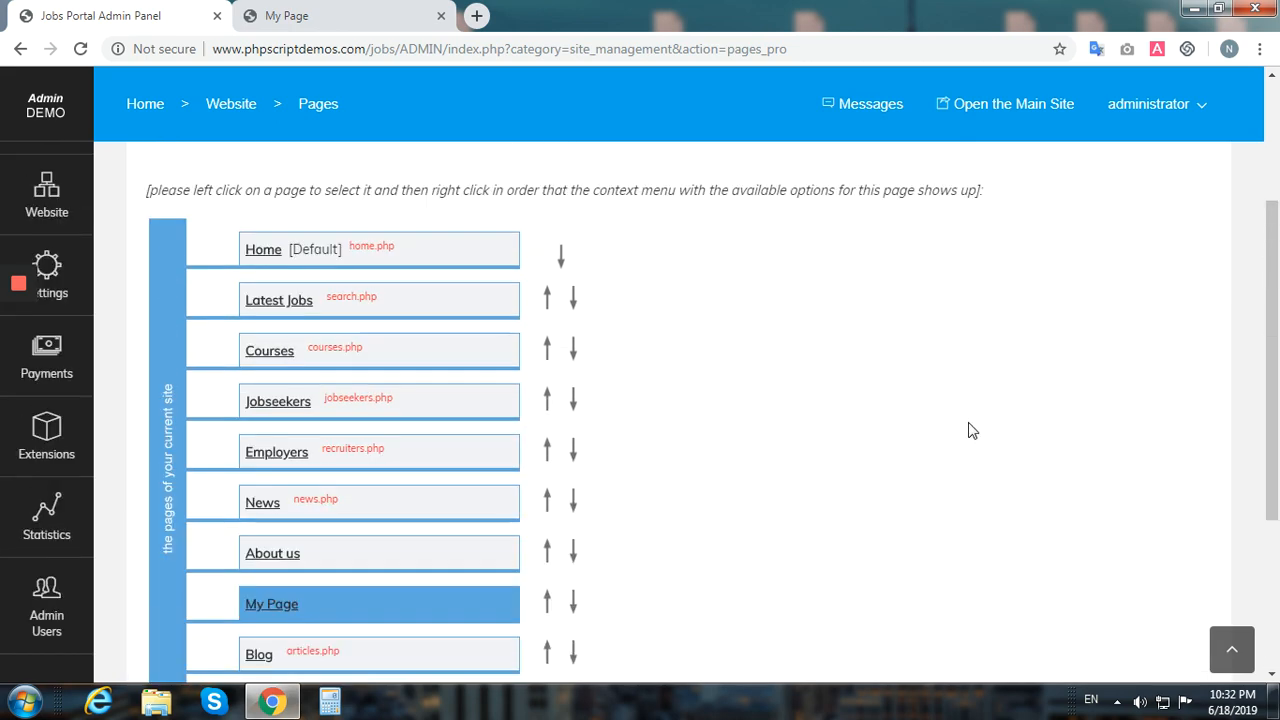
- Check which language versions of the site can be managed, keeping English selected
{"action": "scroll", "coordinate": [971, 430], "scroll_direction": "up", "scroll_amount": 2}
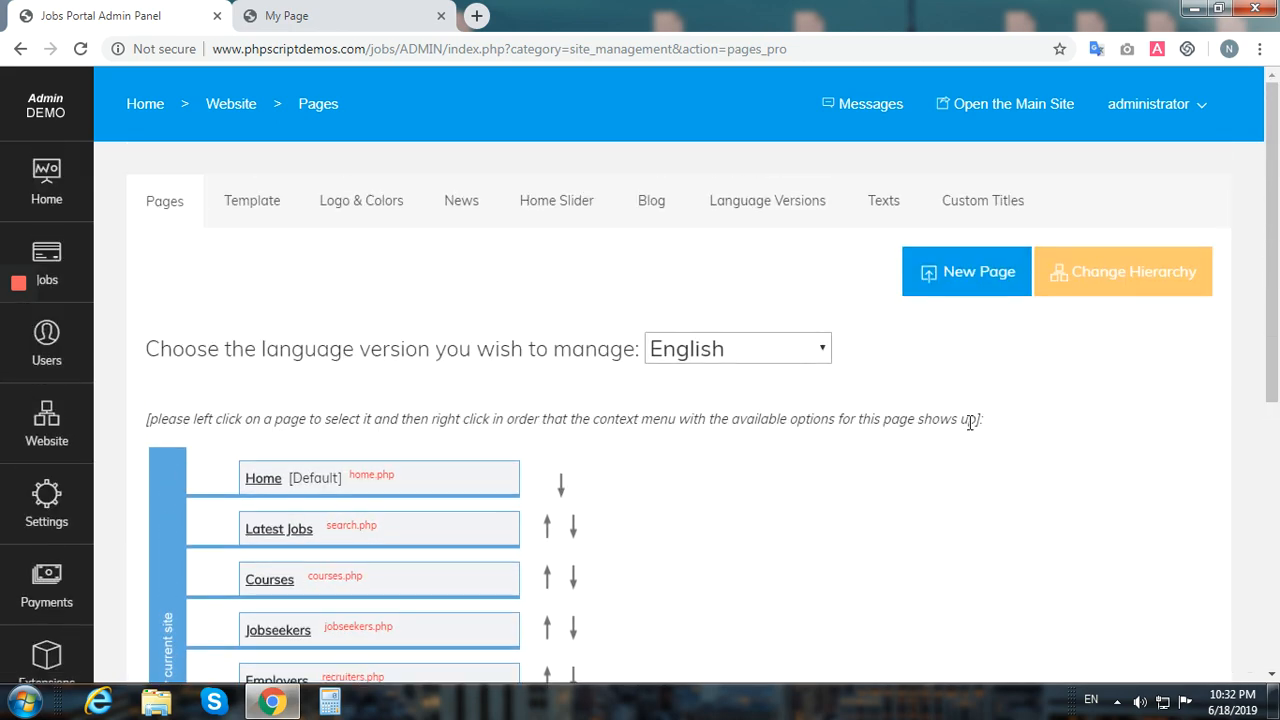
{"action": "scroll", "coordinate": [971, 421], "scroll_direction": "down", "scroll_amount": 1}
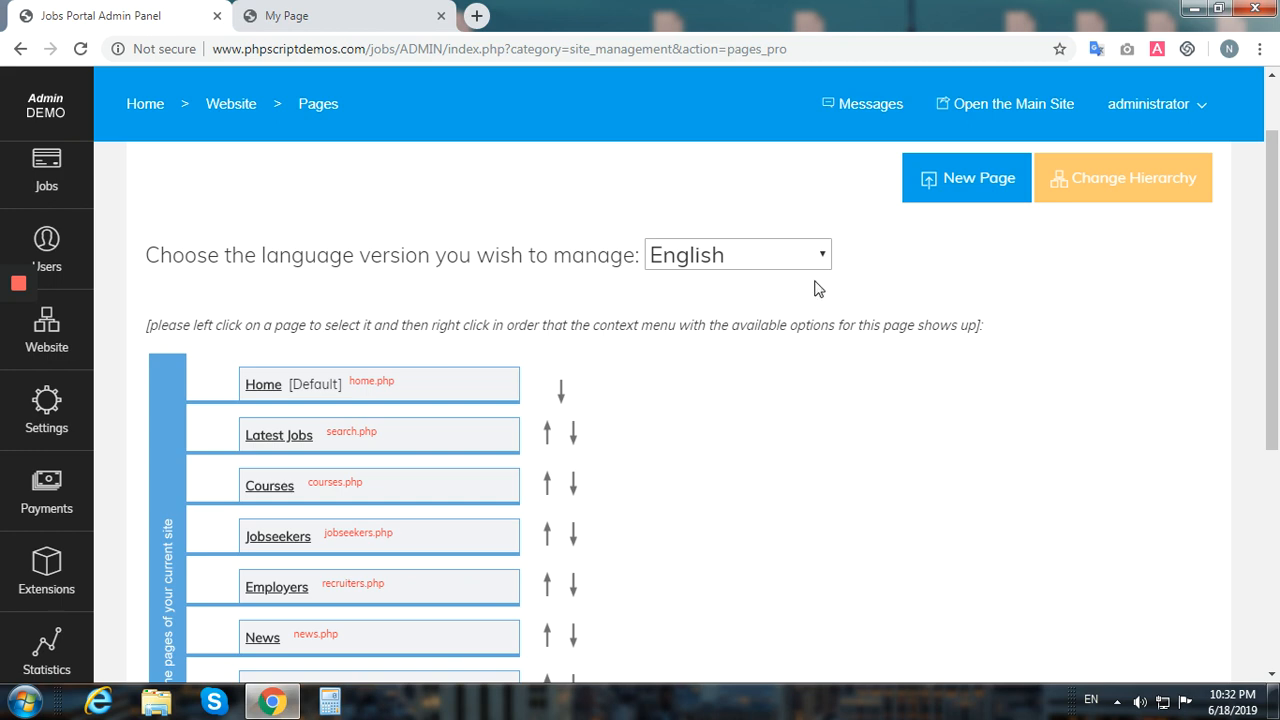
{"action": "left_click", "coordinate": [781, 254]}
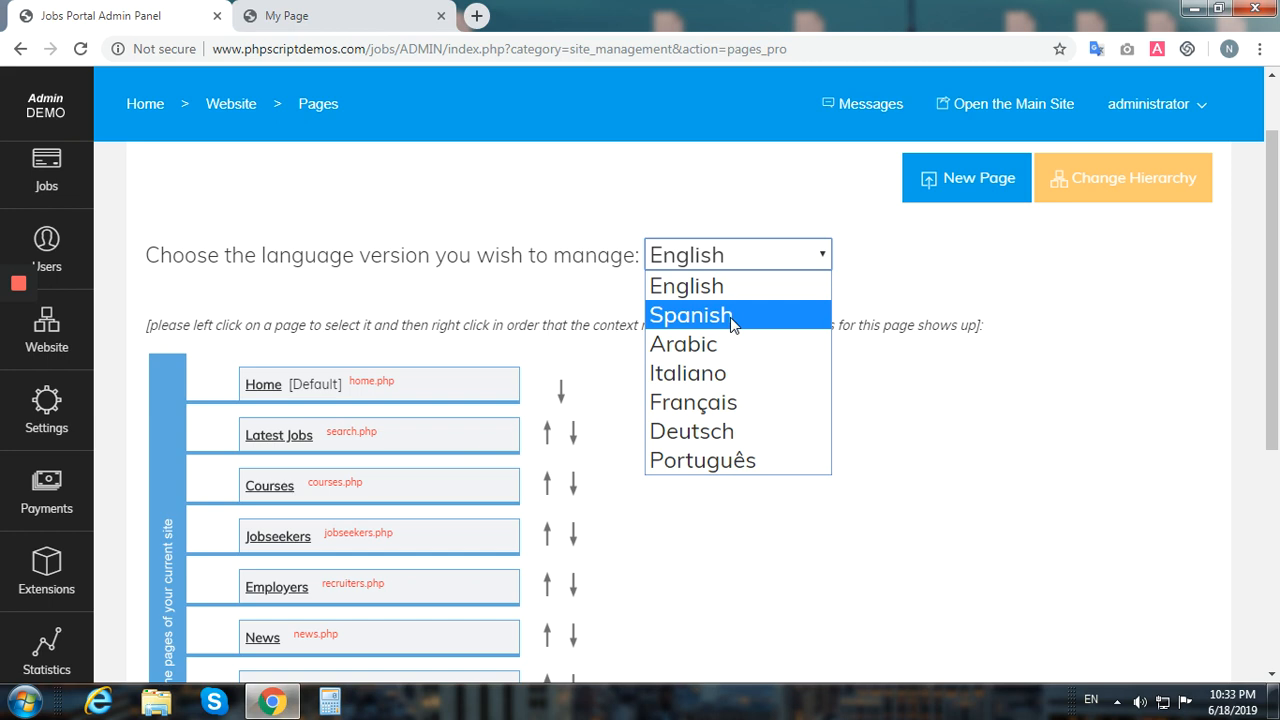
{"action": "left_click", "coordinate": [912, 296]}
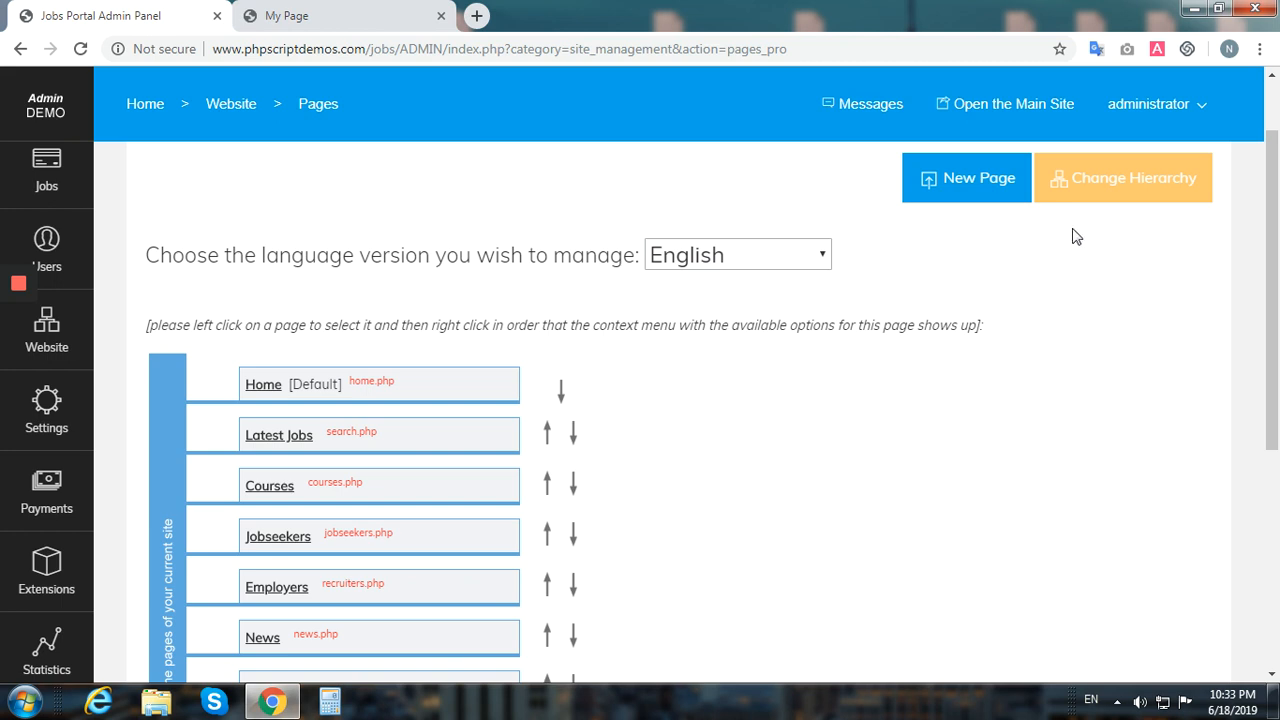